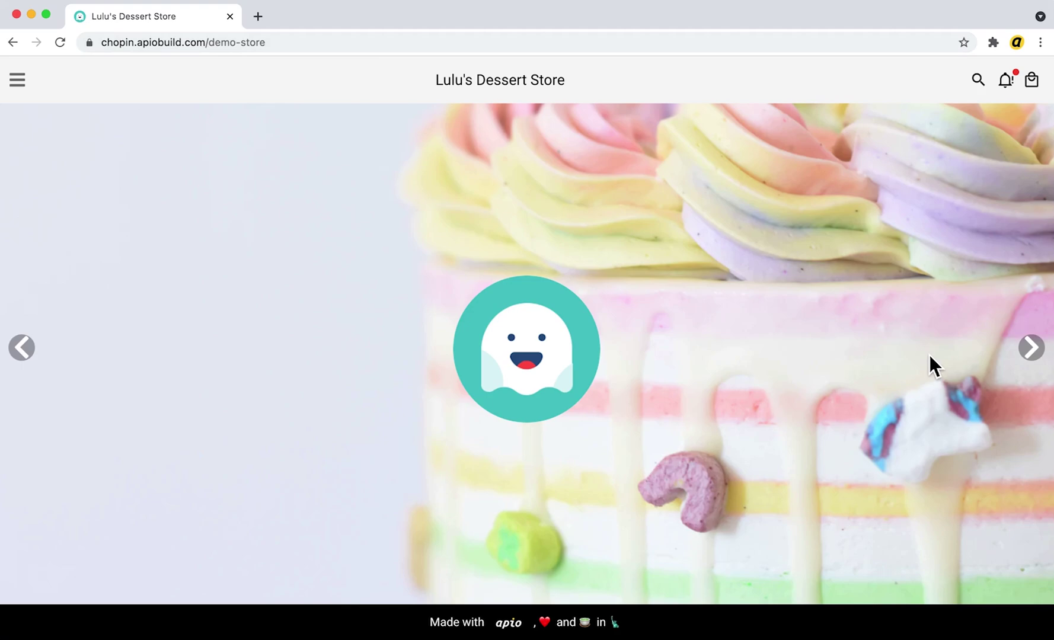
# Advance the welcome banner and scroll down to the five-item Best Seller row
pyautogui.click(1042, 363)
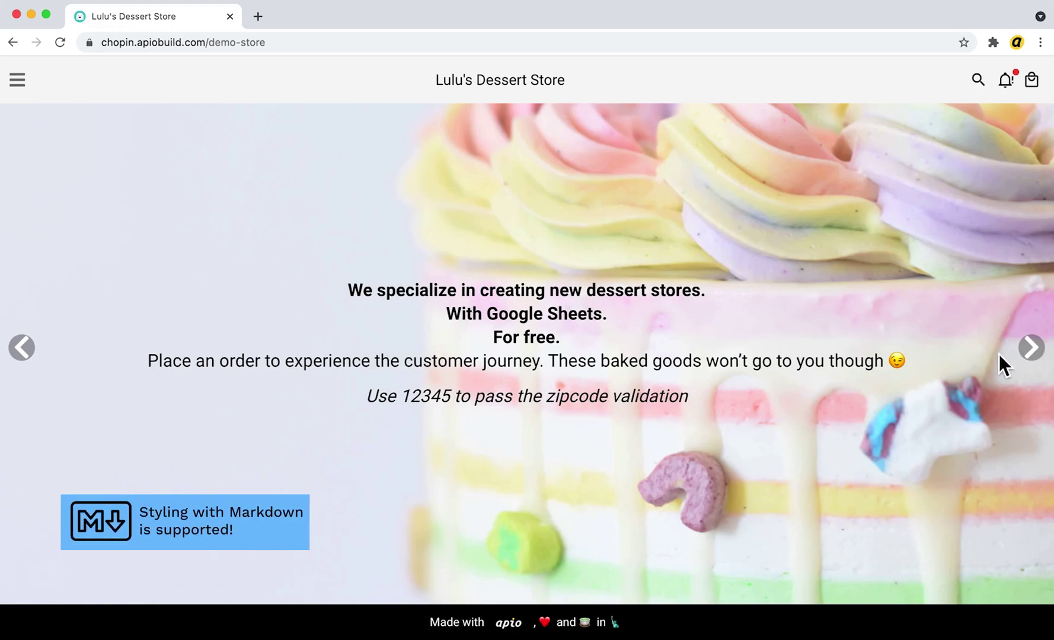
pyautogui.scroll(-6, 999, 353)
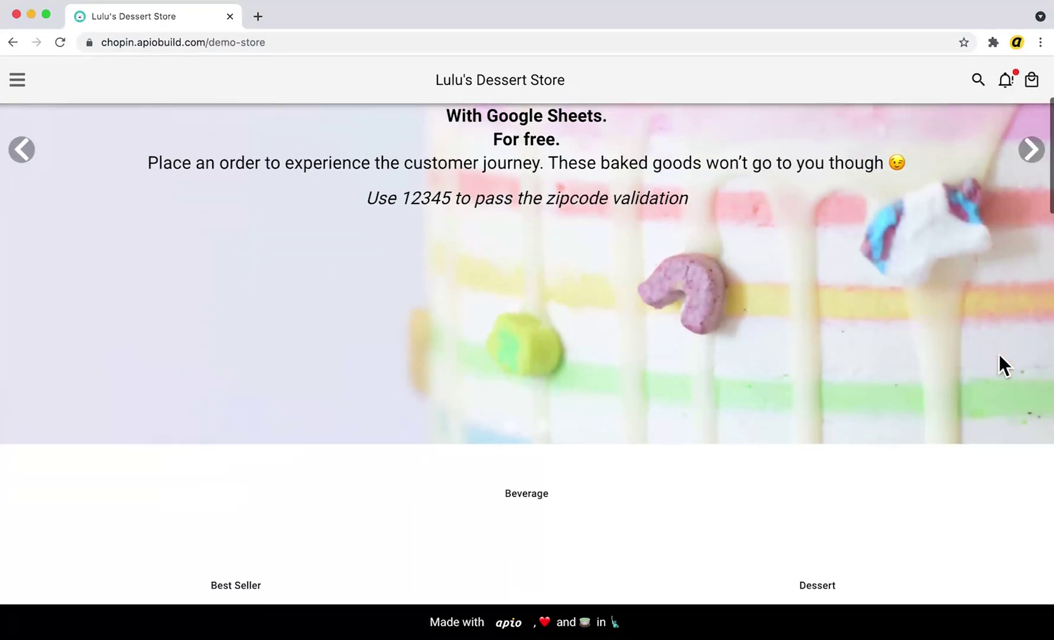
pyautogui.scroll(-3, 999, 355)
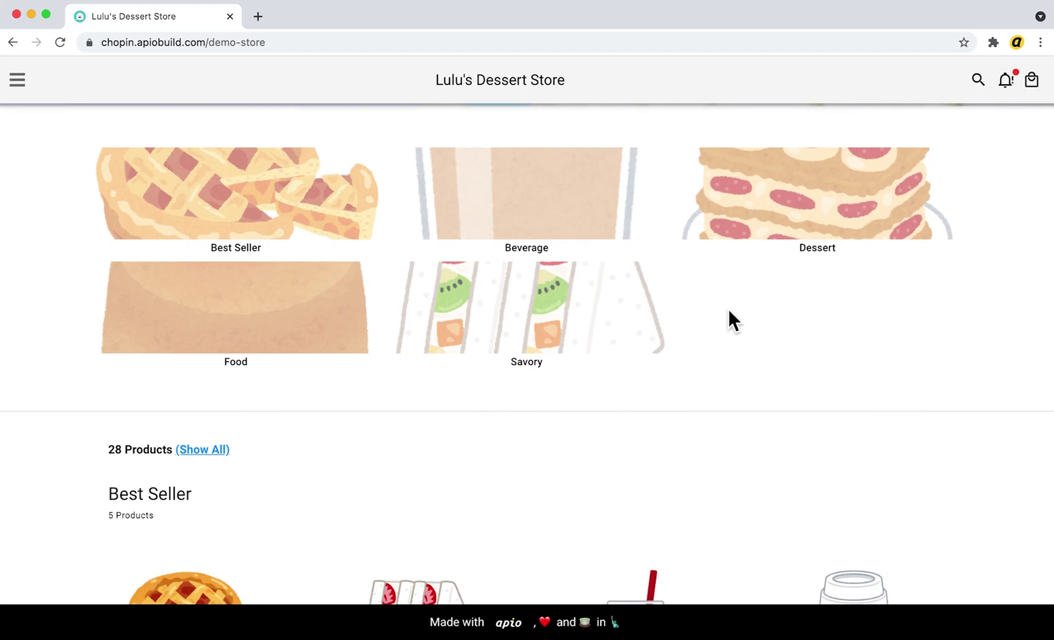
pyautogui.scroll(-4, 729, 311)
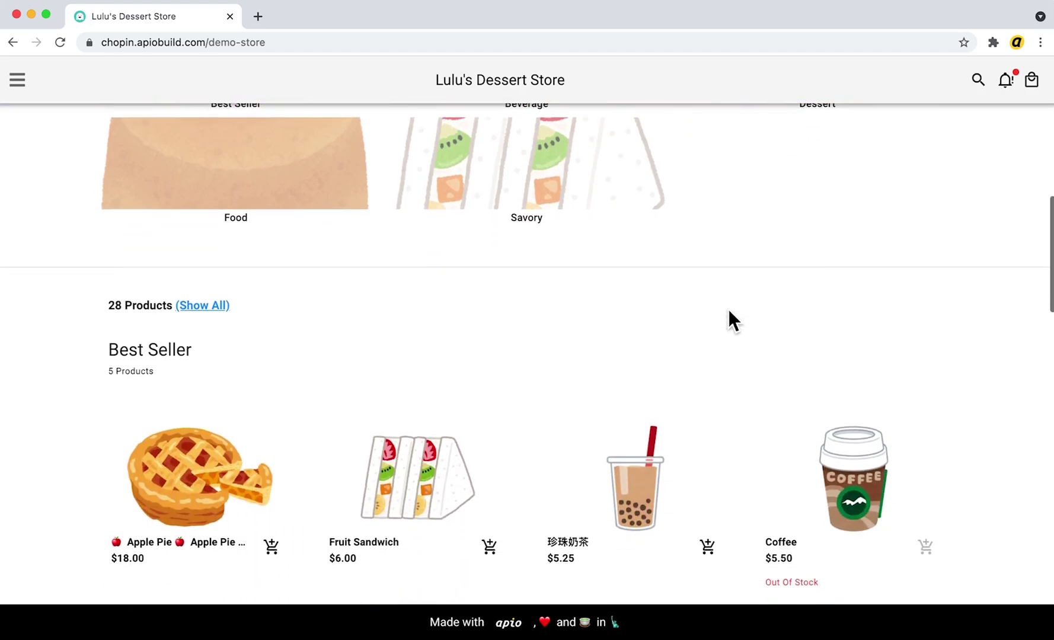
pyautogui.scroll(-2, 728, 311)
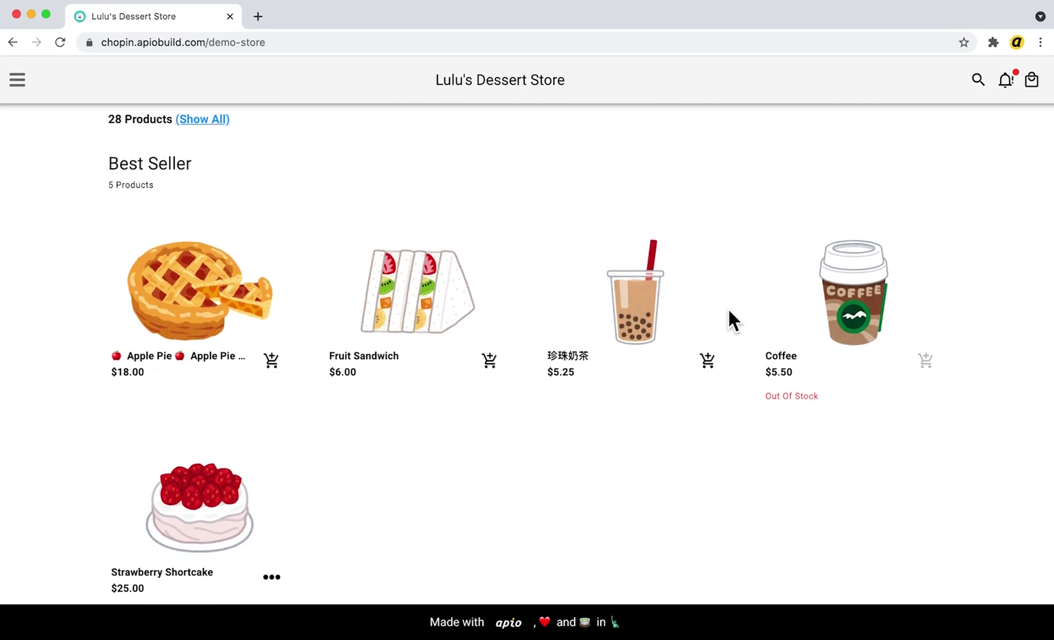
# Open the Dessert category from the menu, then check Contact Us in the drawer and close it
pyautogui.click(20, 84)
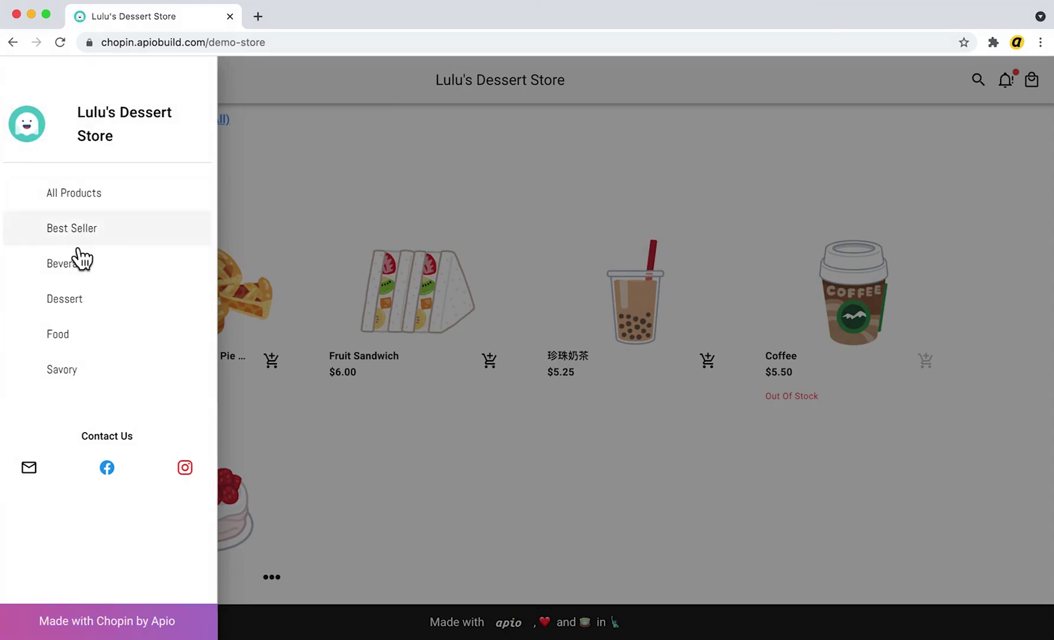
pyautogui.click(89, 301)
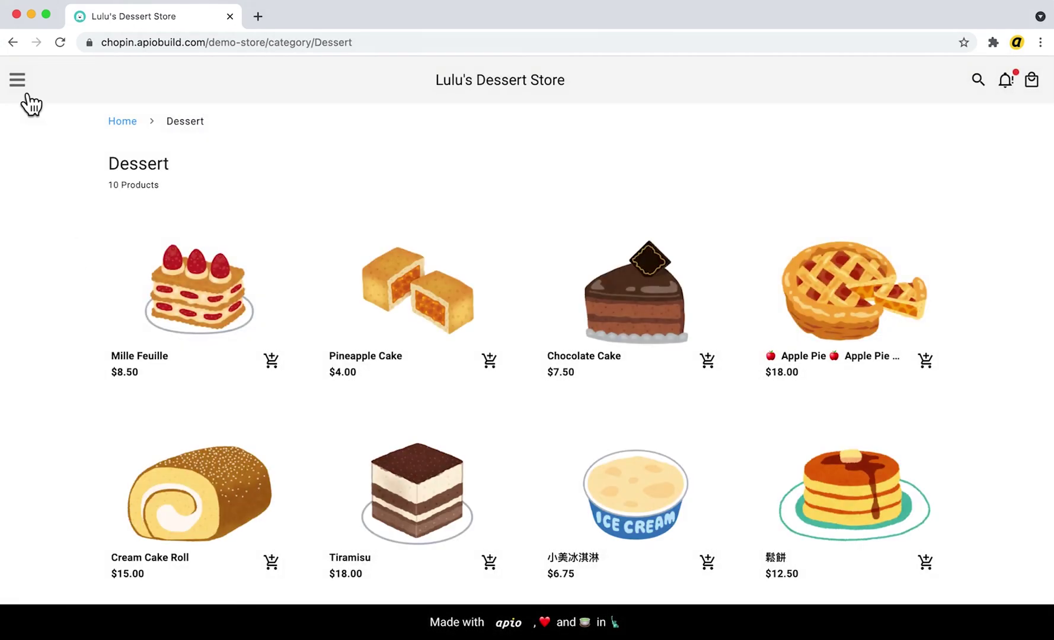
pyautogui.click(26, 94)
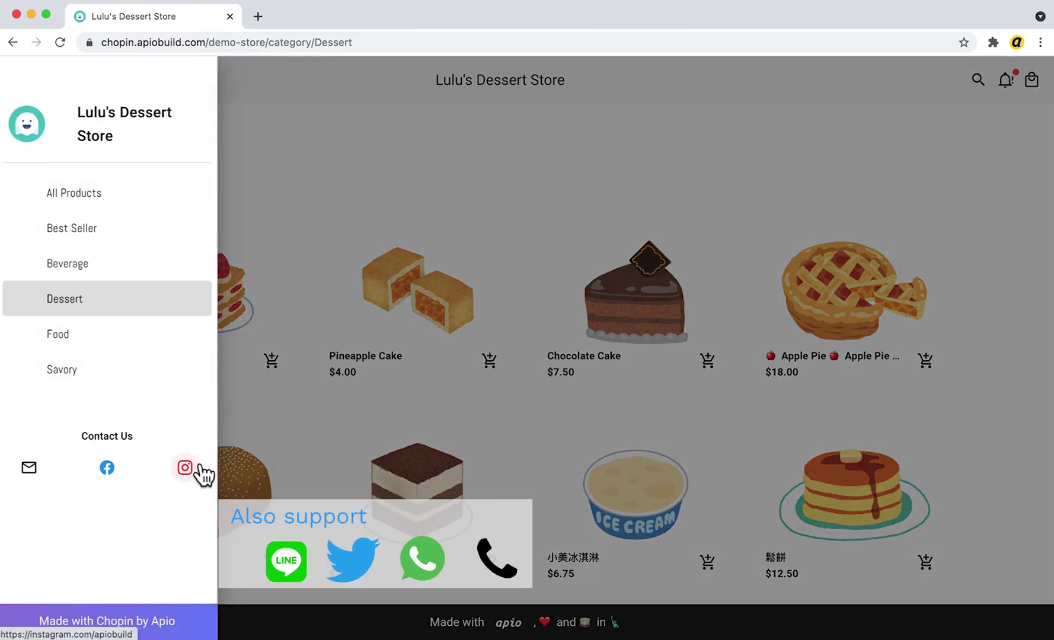
pyautogui.click(281, 204)
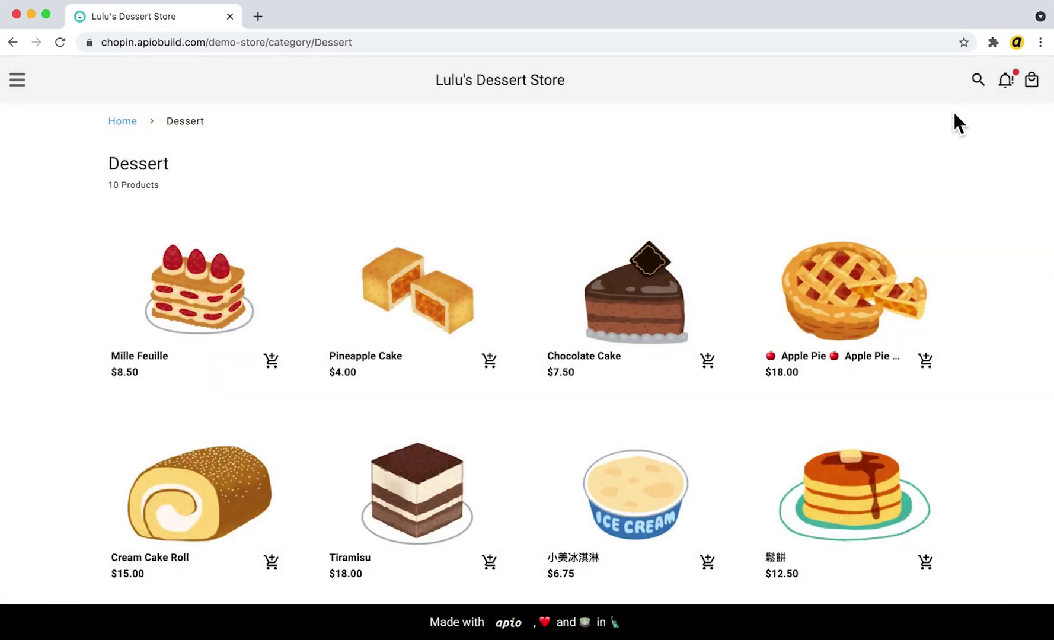
# Search the store for 'chocolat', view the bell announcement, then clear the search back to home
pyautogui.click(979, 81)
pyautogui.click(645, 122)
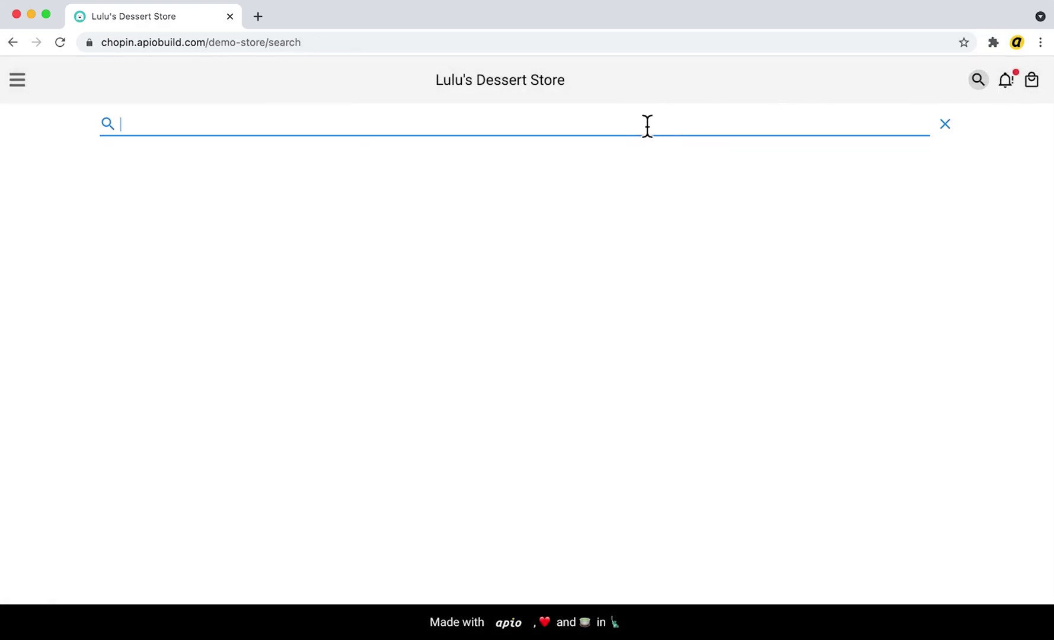
pyautogui.write('chocolate')
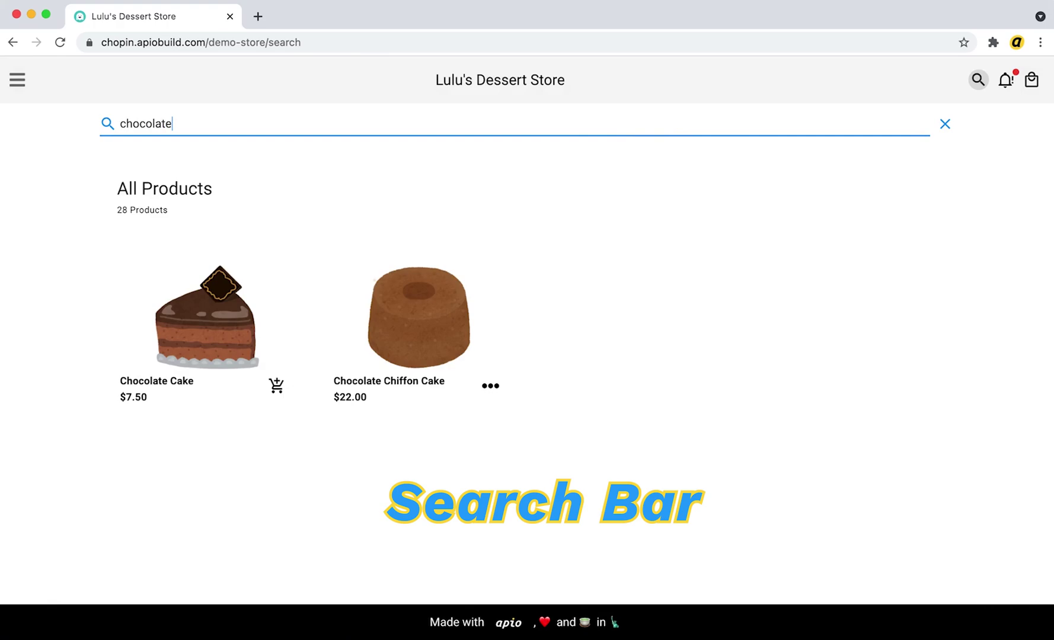
pyautogui.click(1015, 90)
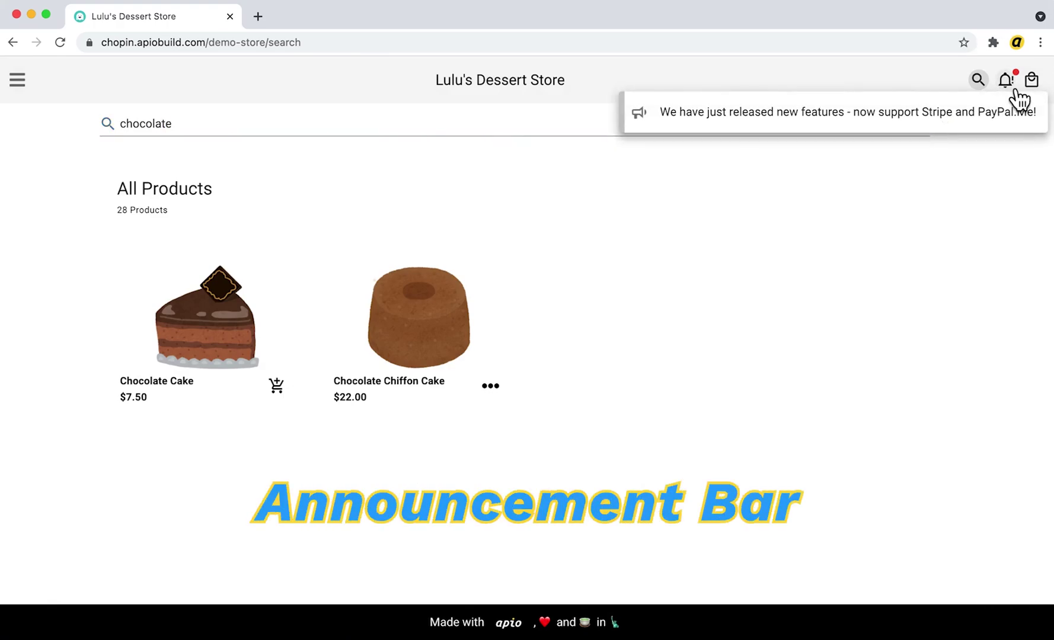
pyautogui.click(945, 124)
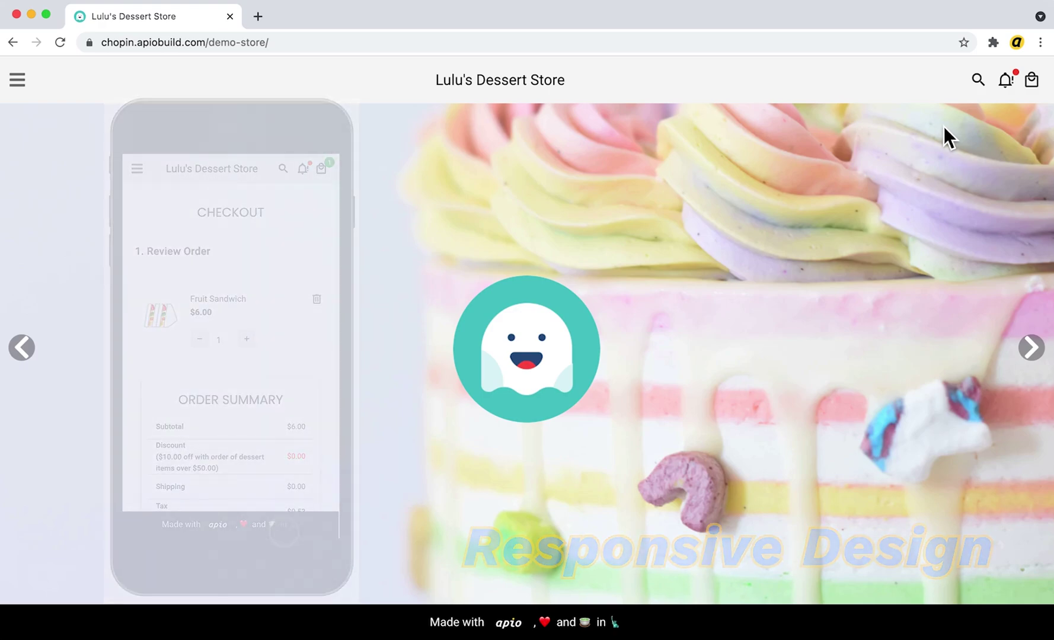
# Open Mille Feuille ($8.50), view its next two photos, and close it back to Dessert
pyautogui.scroll(-17, 944, 126)
pyautogui.scroll(-10, 944, 127)
pyautogui.click(241, 252)
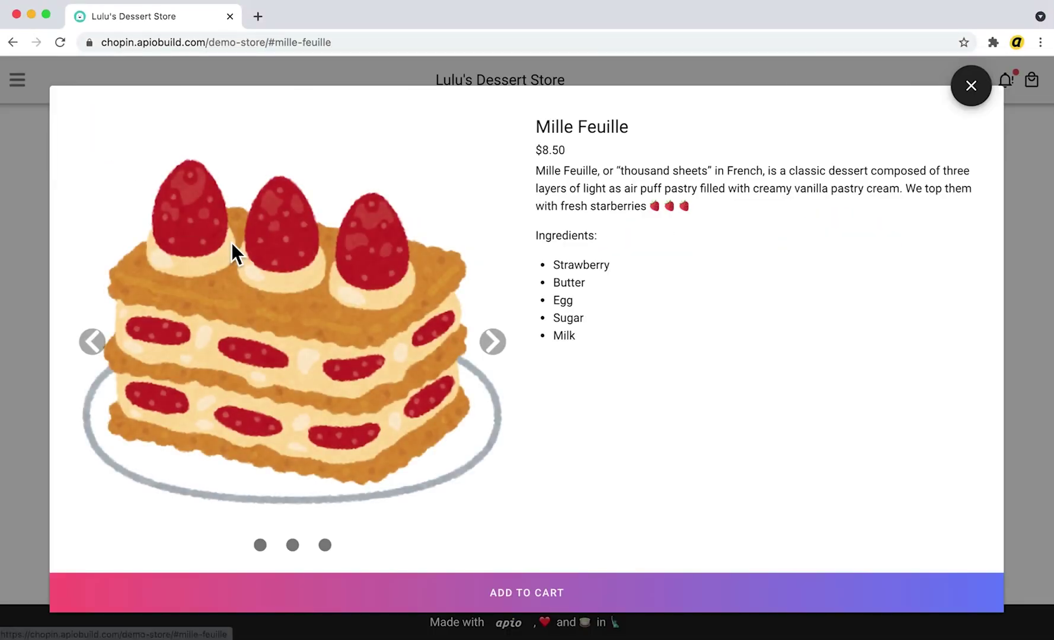
pyautogui.click(501, 346)
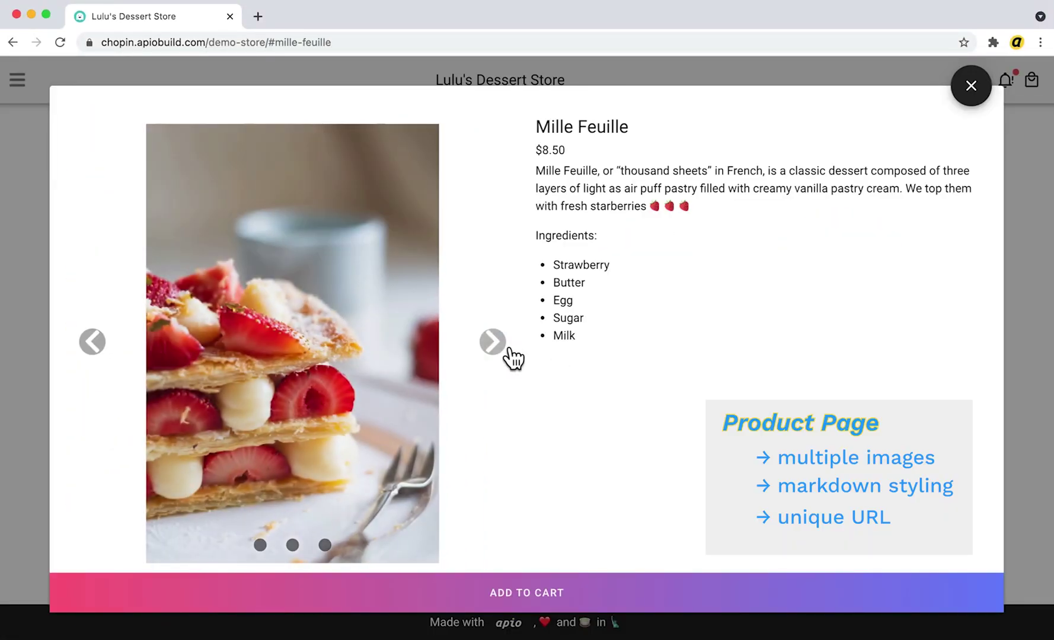
pyautogui.click(502, 348)
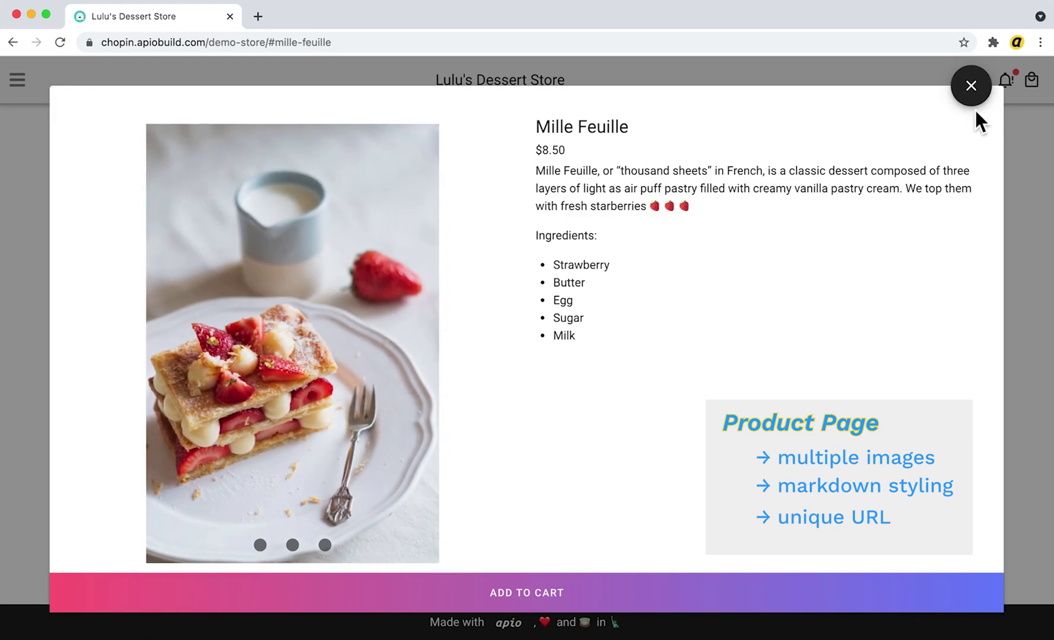
pyautogui.click(978, 95)
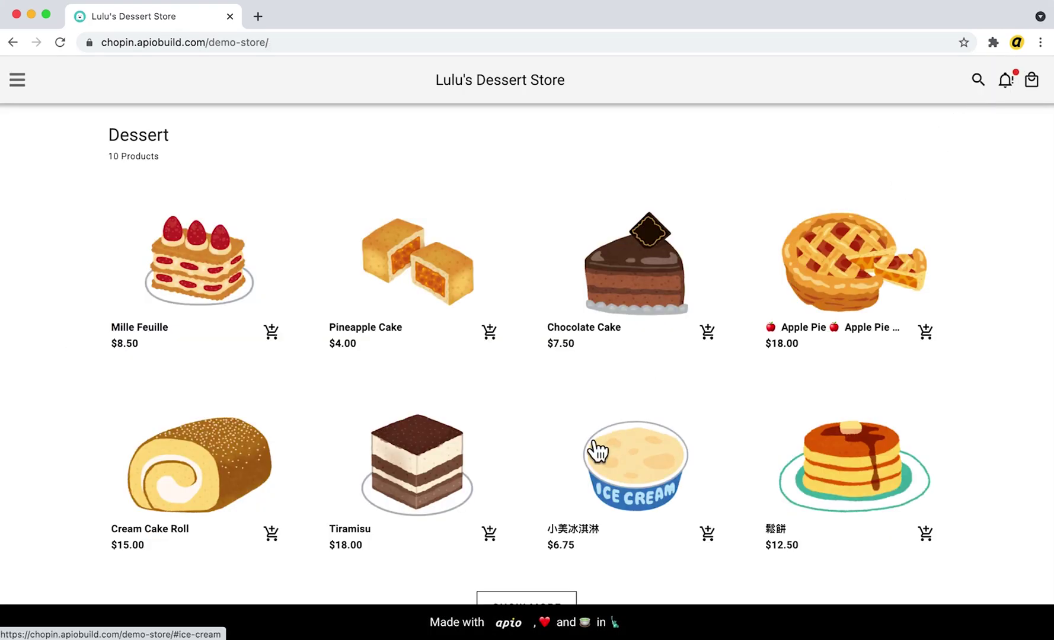
# Add a Matcha 6INCH Chiffon Cake to the cart
pyautogui.scroll(-10, 590, 447)
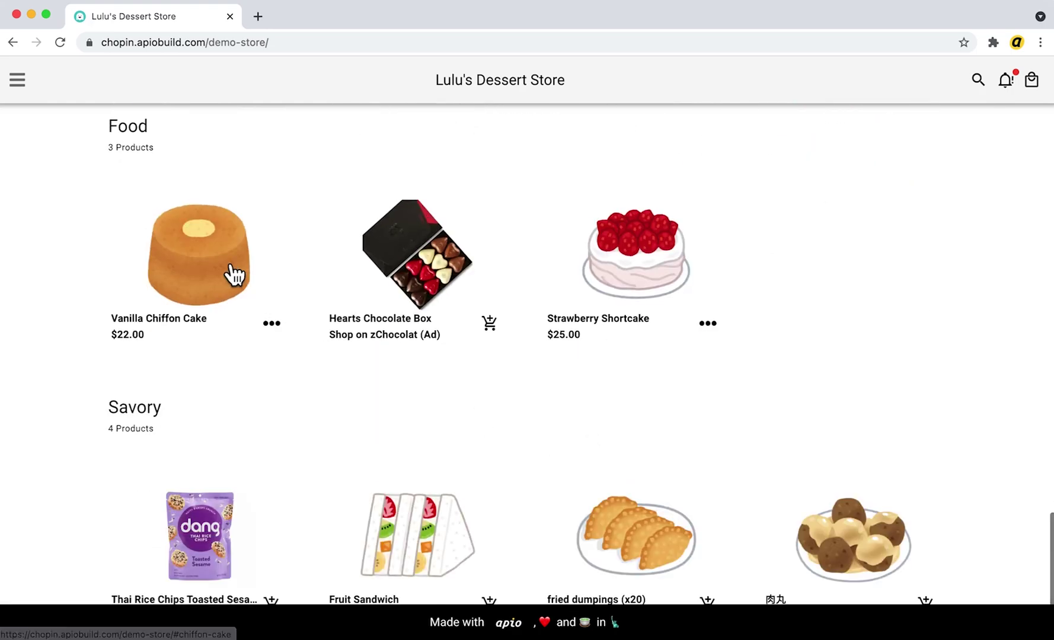
pyautogui.click(236, 274)
pyautogui.click(599, 200)
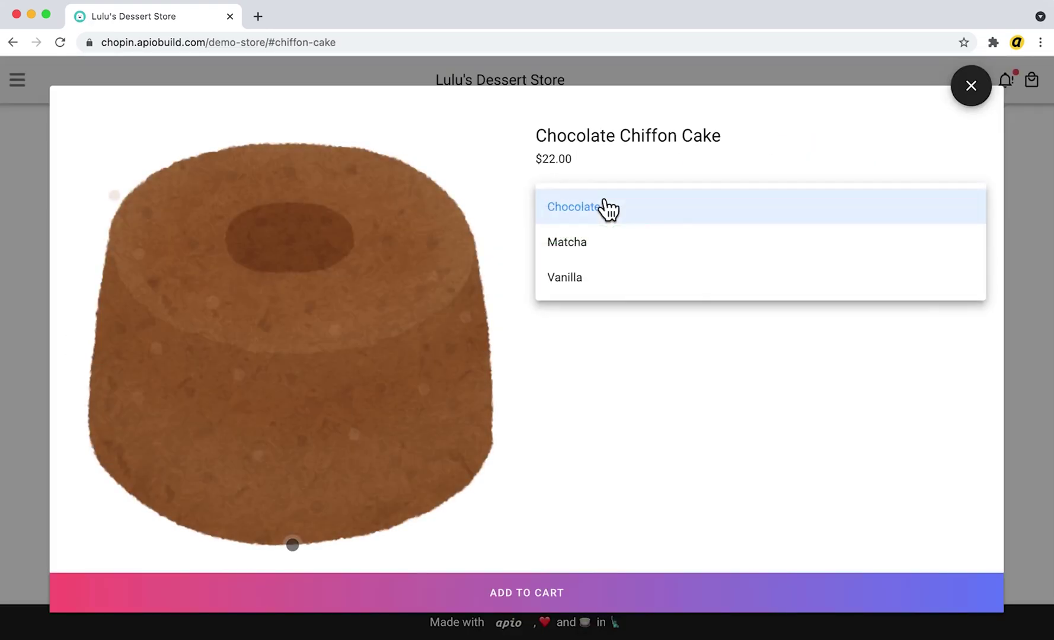
pyautogui.click(597, 244)
pyautogui.click(658, 242)
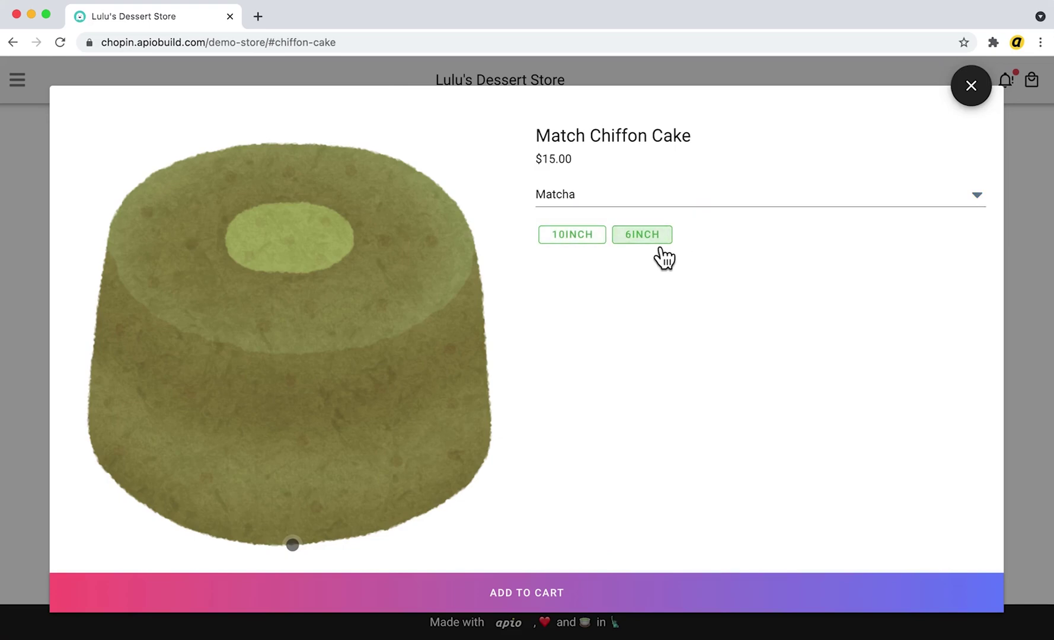
pyautogui.click(601, 606)
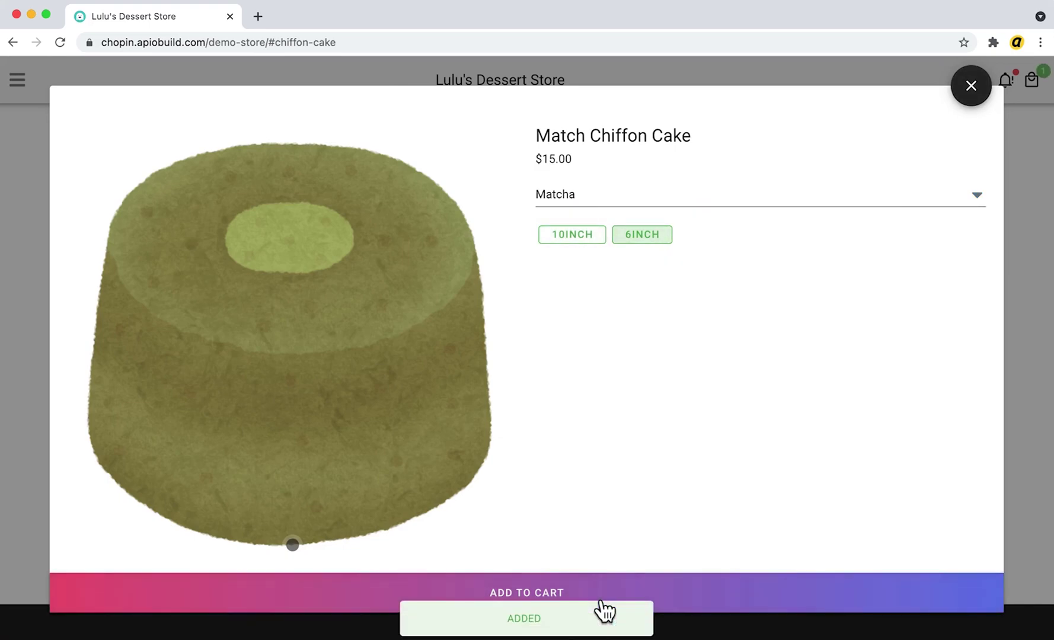
pyautogui.click(983, 87)
# Open the Coffee product to see it is out of stock, then close it
pyautogui.scroll(10, 868, 256)
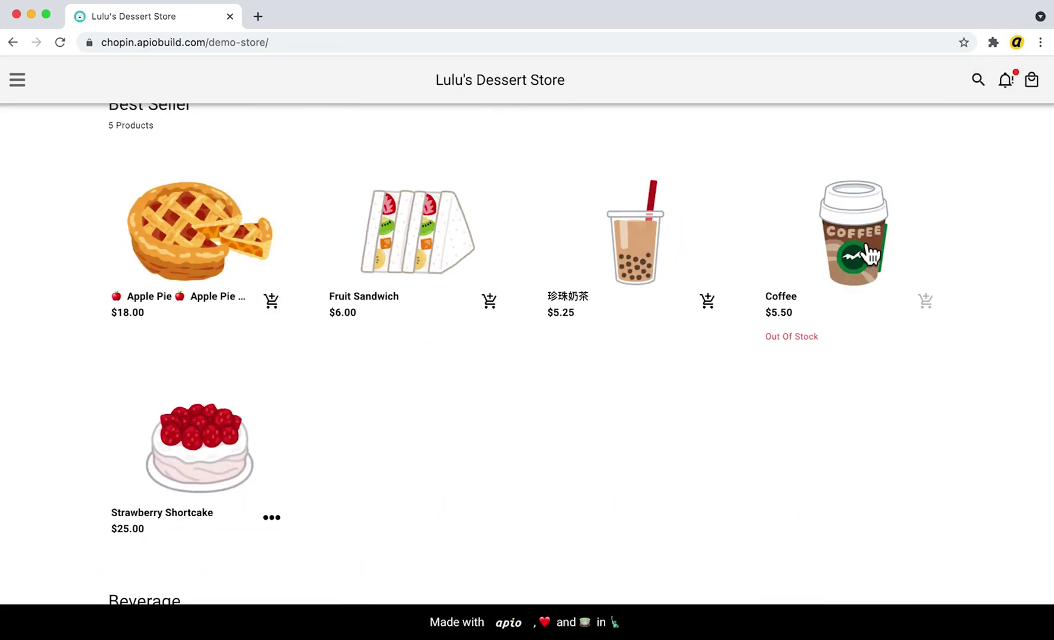
pyautogui.click(862, 243)
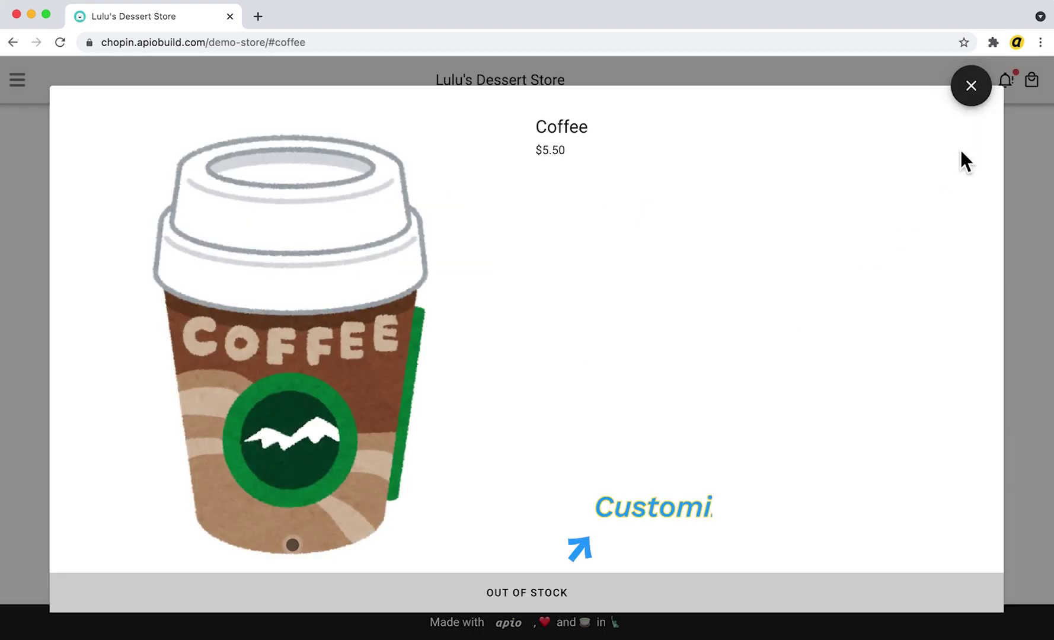
pyautogui.click(987, 101)
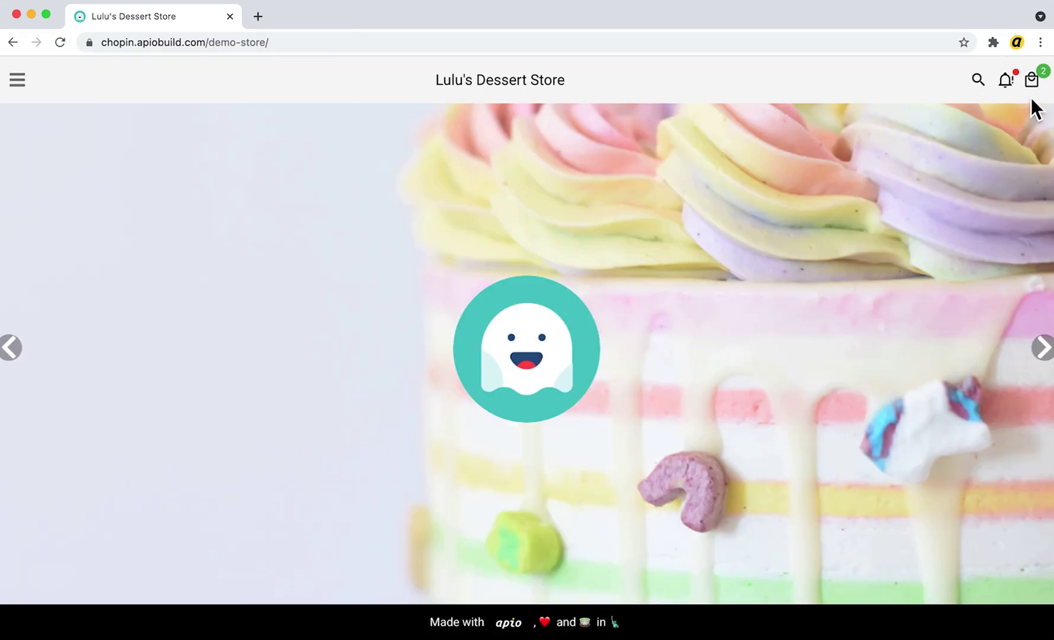
# Review the Mille Feuille and Matcha Chiffon Cake cart totalling $31.03 and go to checkout
pyautogui.click(1032, 83)
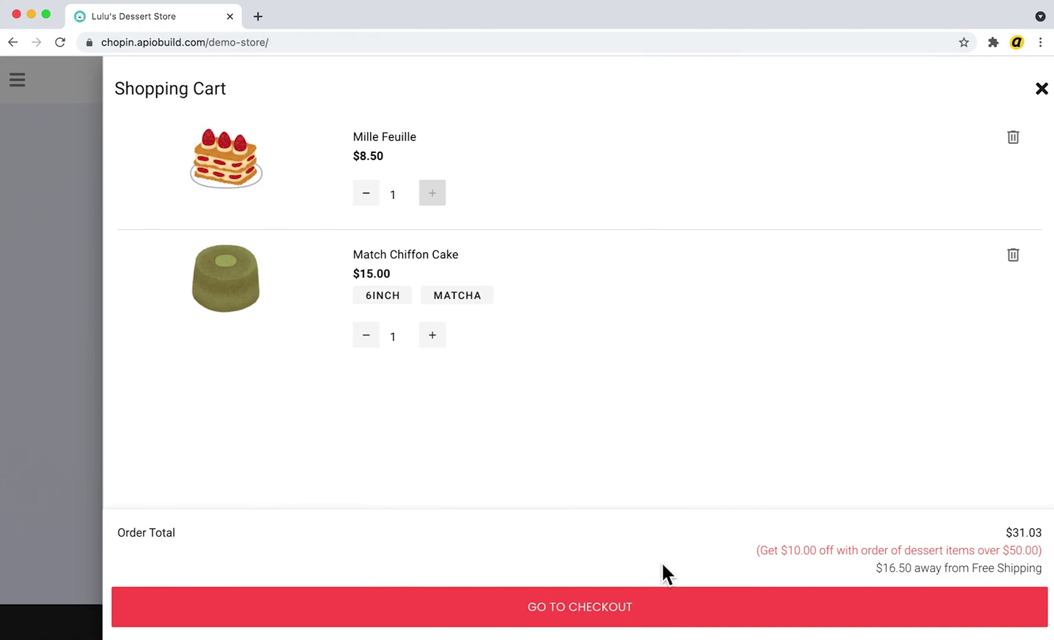
pyautogui.click(664, 621)
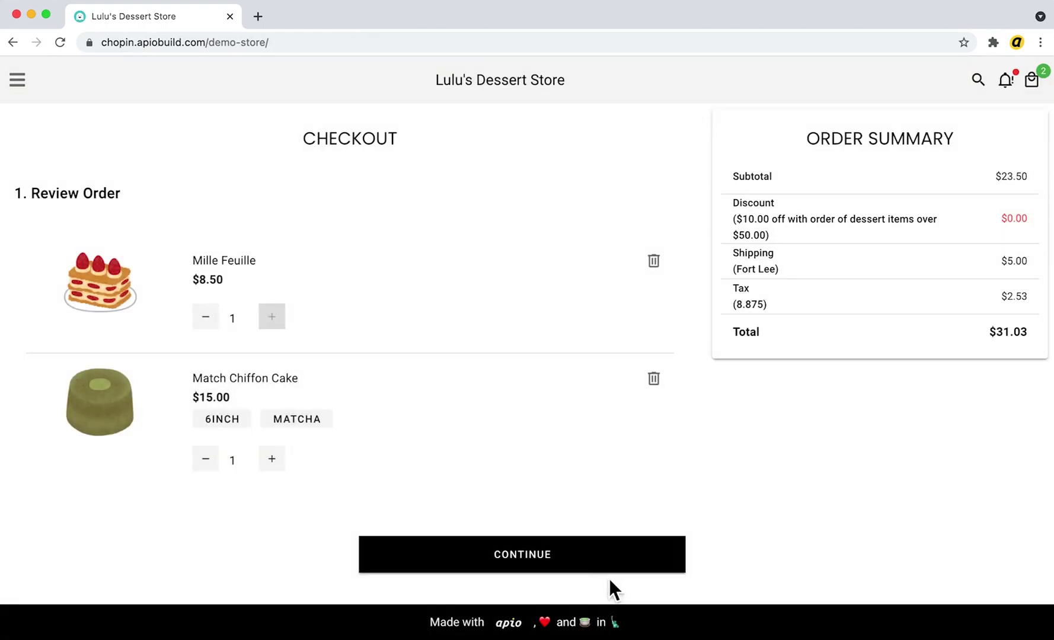
# Confirm the order review and enter the customer's name and e-mail as contact info
pyautogui.click(575, 560)
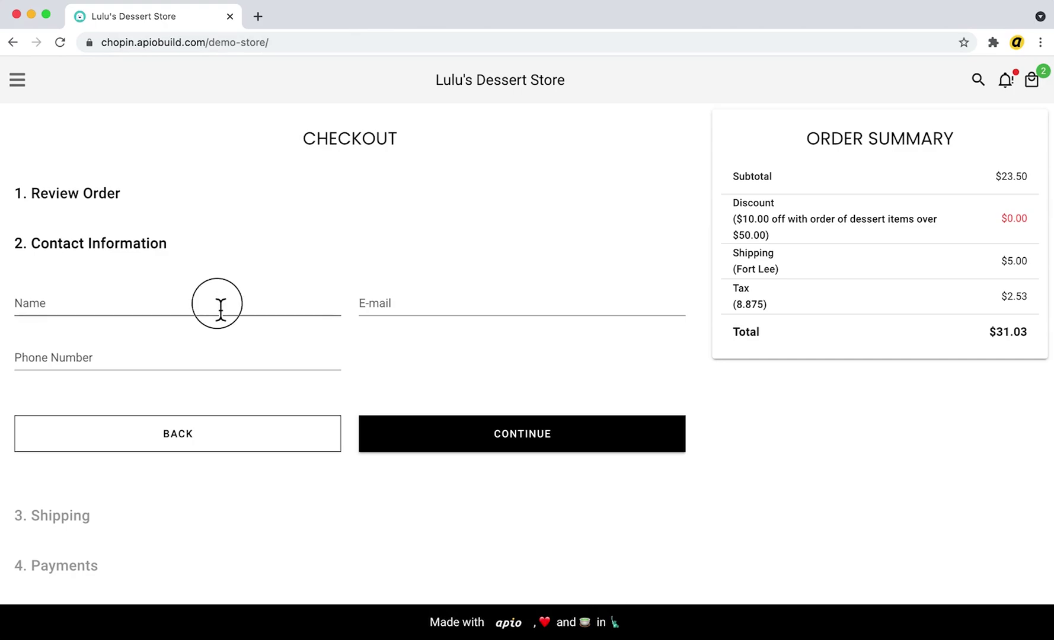
pyautogui.click(220, 308)
pyautogui.click(391, 312)
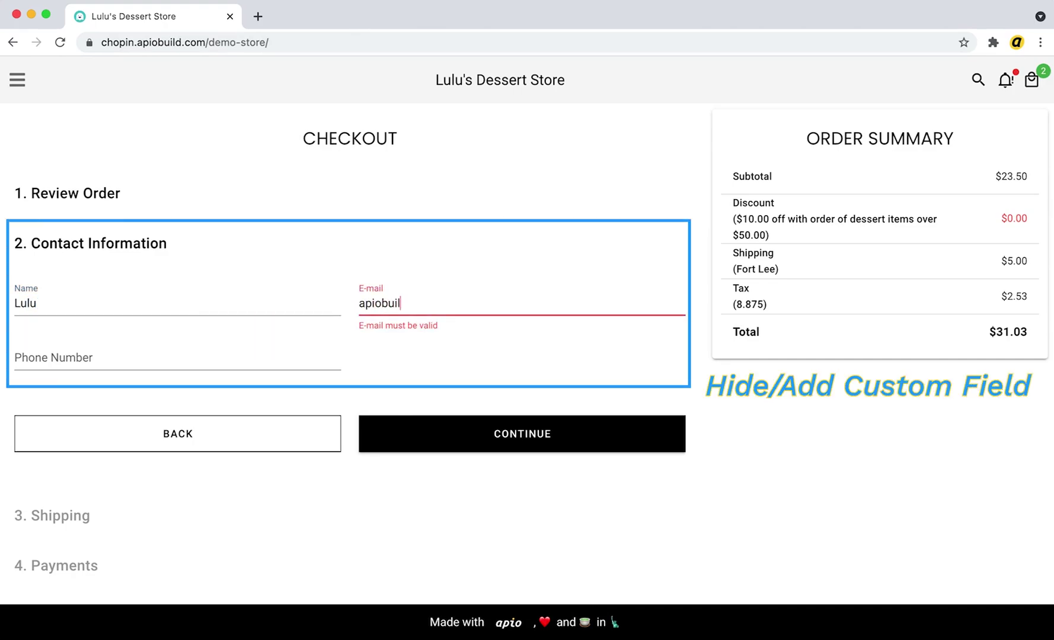
pyautogui.click(452, 435)
# Choose Fort Lee shipping ($5.00) and fill in the street, city, state and zip code
pyautogui.click(376, 398)
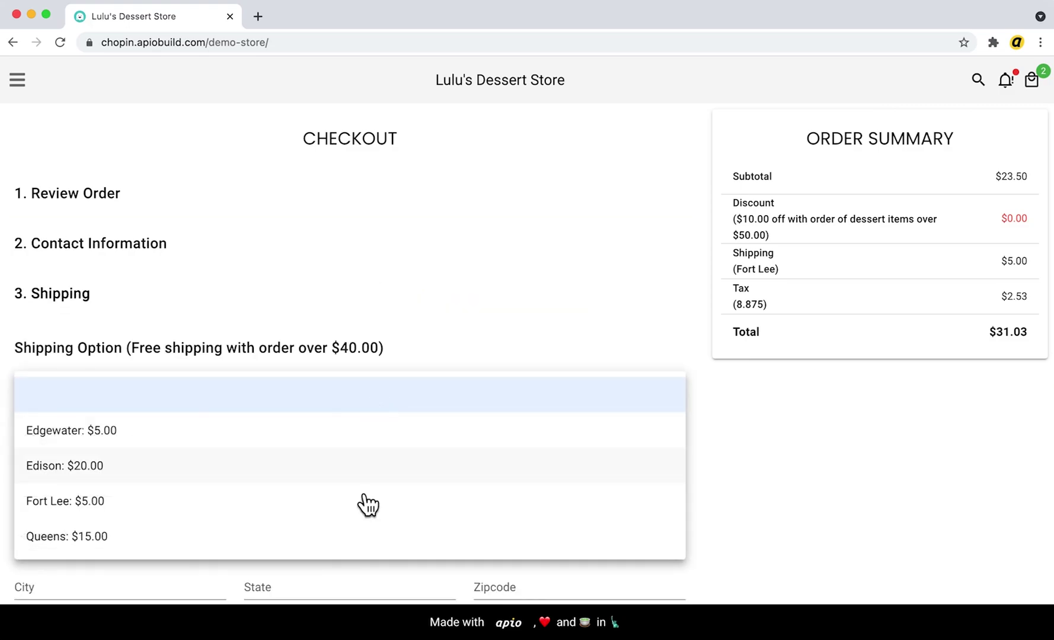
pyautogui.click(367, 504)
pyautogui.click(329, 490)
pyautogui.write('123 Fifth Ave')
pyautogui.scroll(-2, 320, 506)
pyautogui.click(193, 464)
pyautogui.write('Fort Lee')
pyautogui.press('Tab')
pyautogui.write('NJ')
pyautogui.press('Tab')
pyautogui.write('12345')
pyautogui.click(574, 555)
# Pay via Send Money with PayPal.Me to place the order and scroll the confirmation
pyautogui.scroll(-2, 464, 478)
pyautogui.click(140, 305)
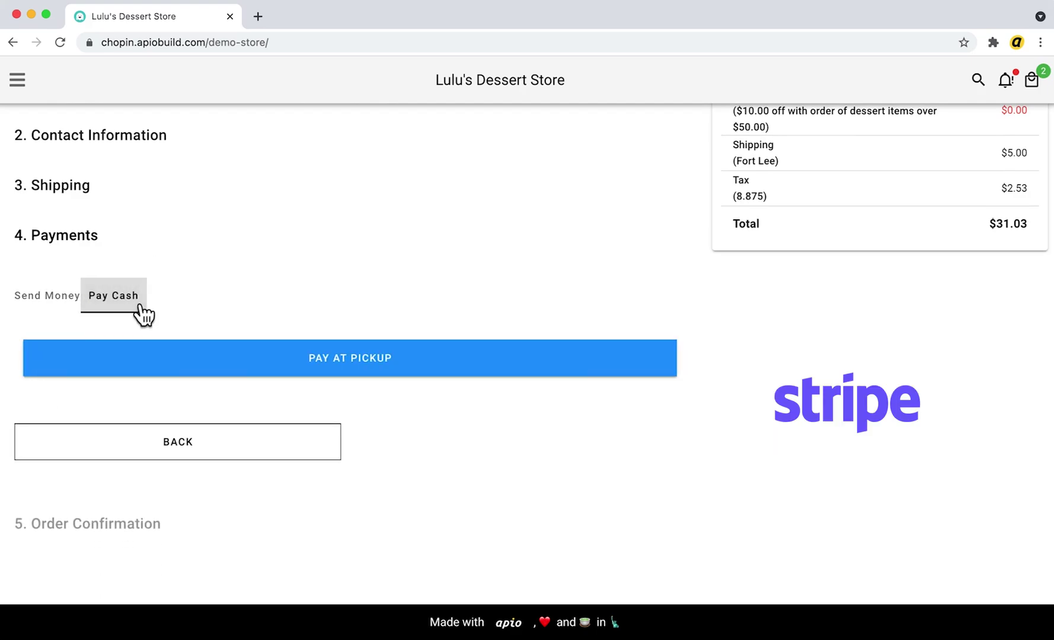
pyautogui.click(65, 304)
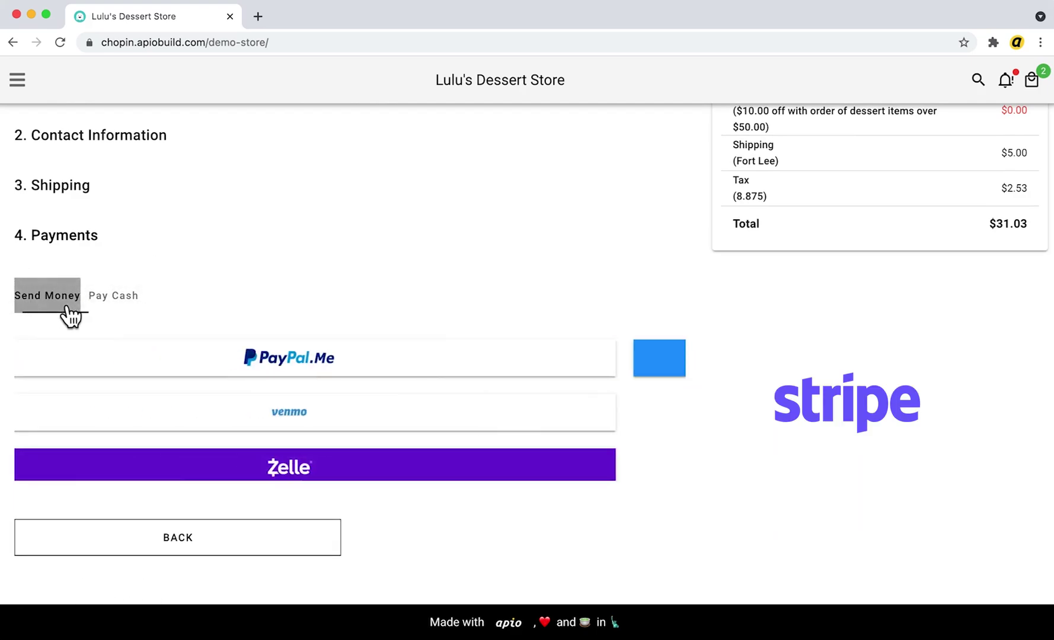
pyautogui.click(108, 367)
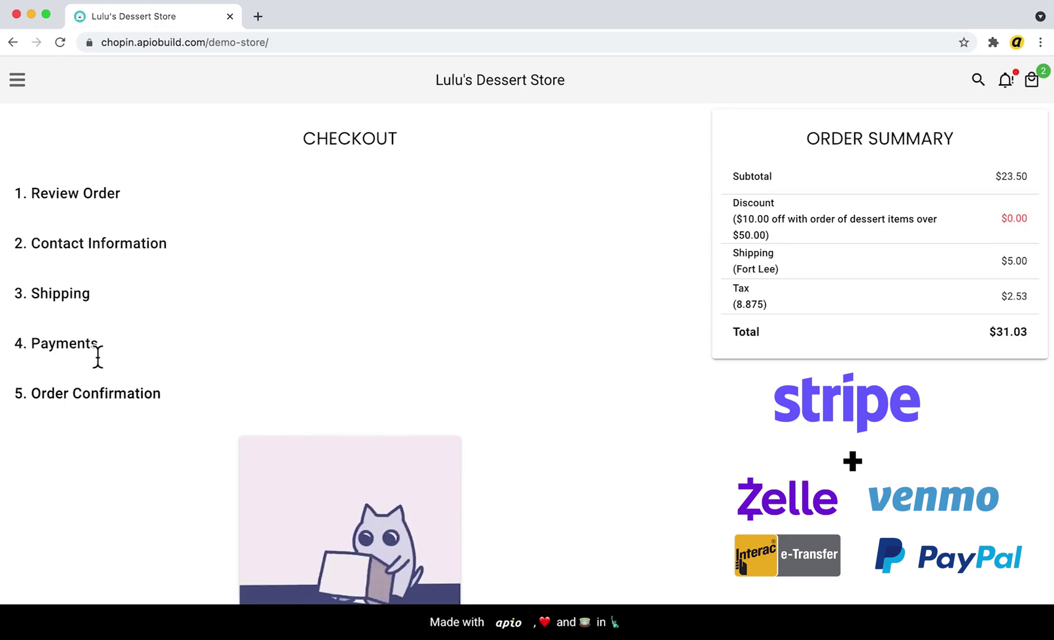
pyautogui.scroll(-3, 98, 356)
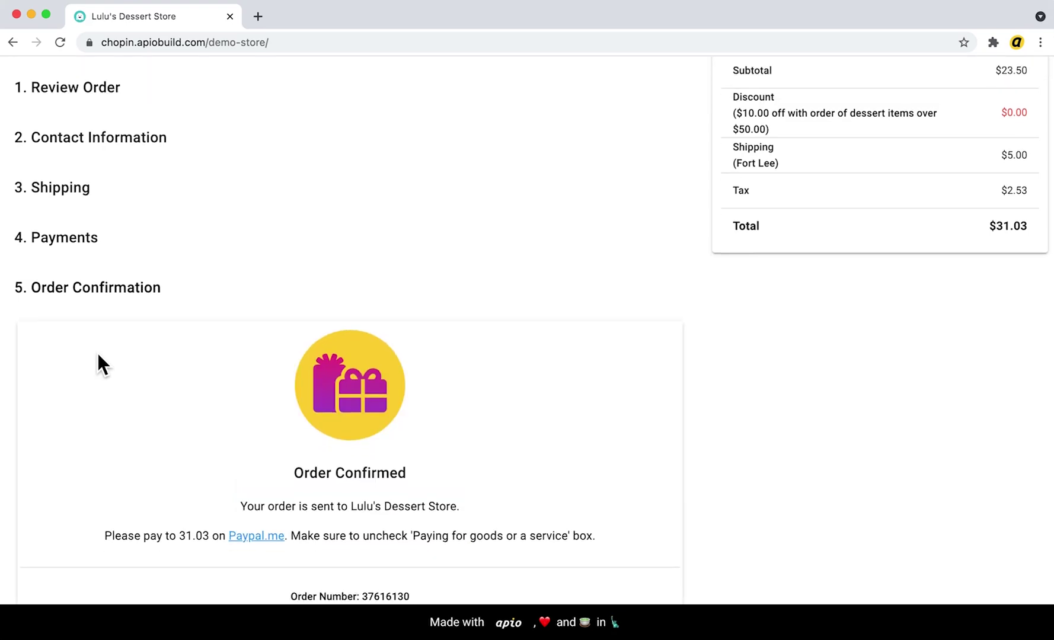
pyautogui.scroll(-2, 98, 353)
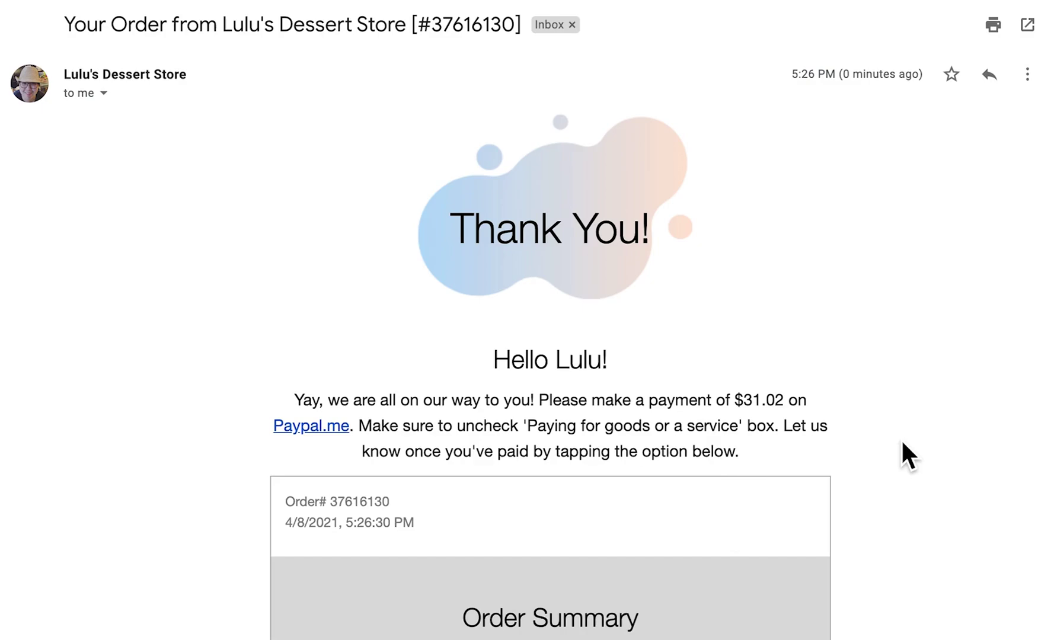
# Scroll through the dessert store's thank-you email for the $31.02 order
pyautogui.scroll(-10, 901, 442)
pyautogui.scroll(-6, 901, 442)
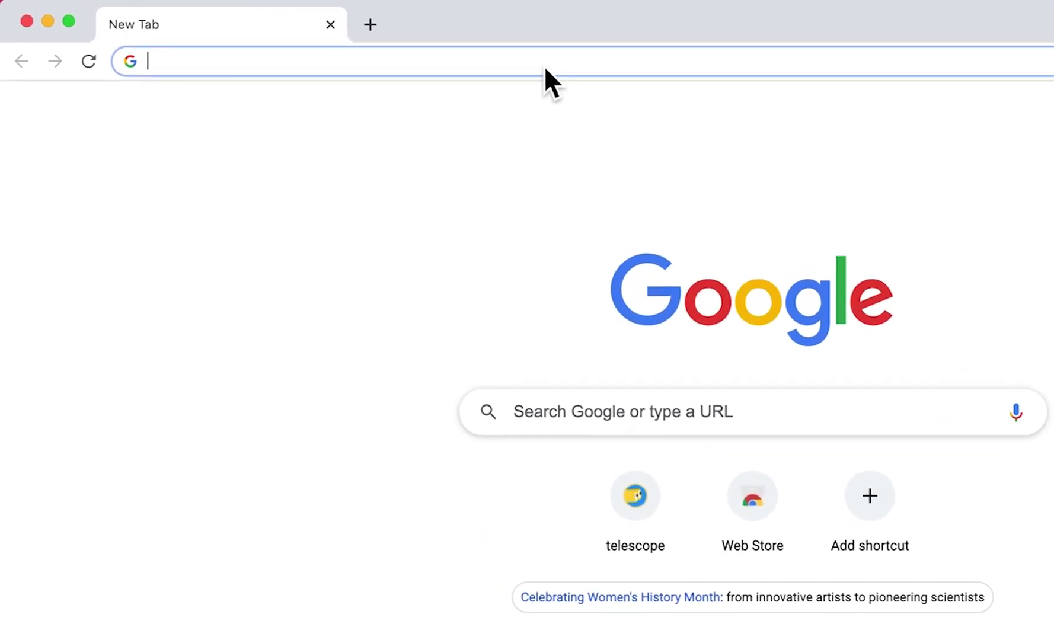
# Load telescope.apiobuild.com from the 'tel' autocomplete and begin signing in
pyautogui.write('tel')
pyautogui.press('Return')
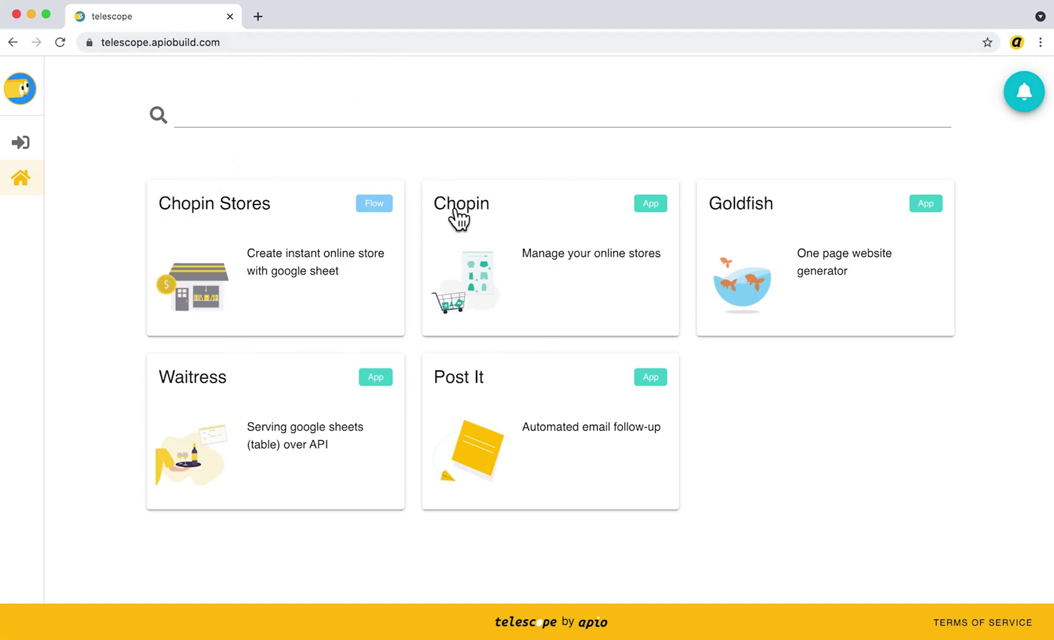
pyautogui.click(24, 144)
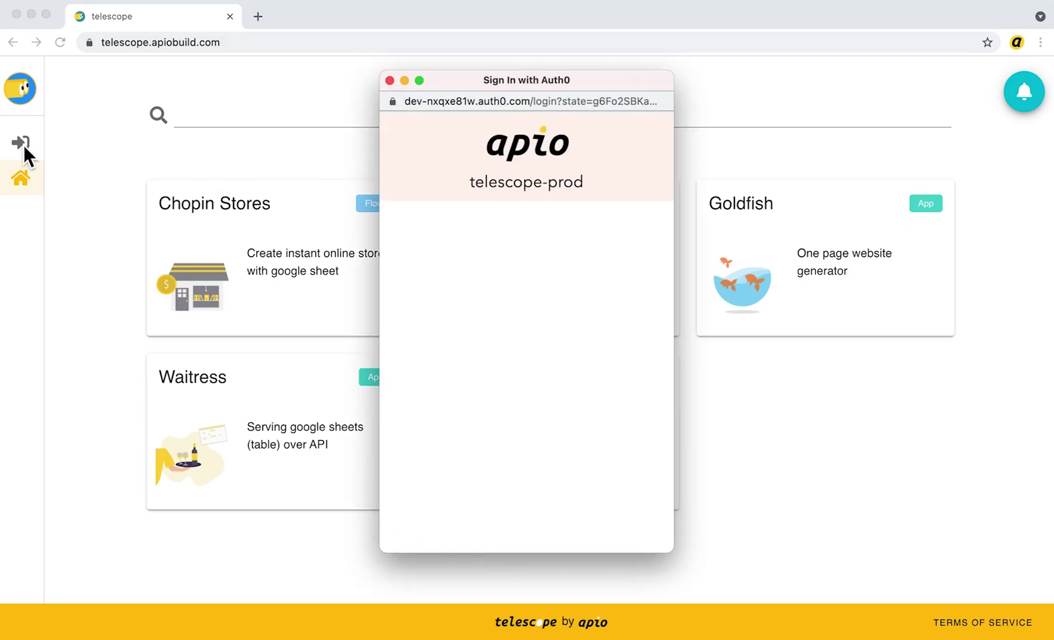
# Sign in with Google and open the Chopin Stores card to create a new store
pyautogui.click(493, 270)
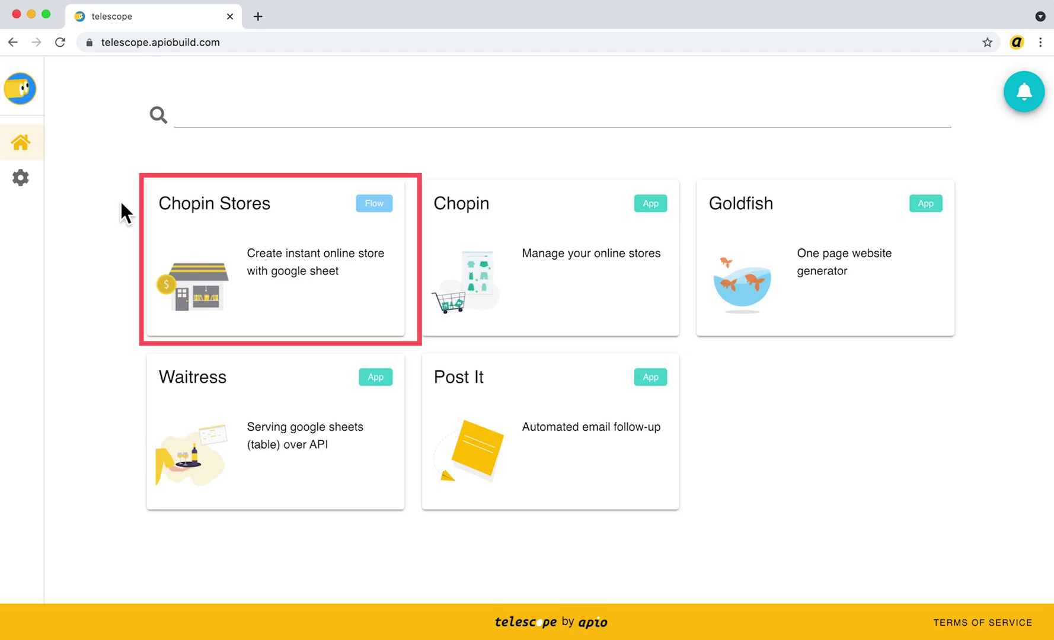
pyautogui.click(345, 268)
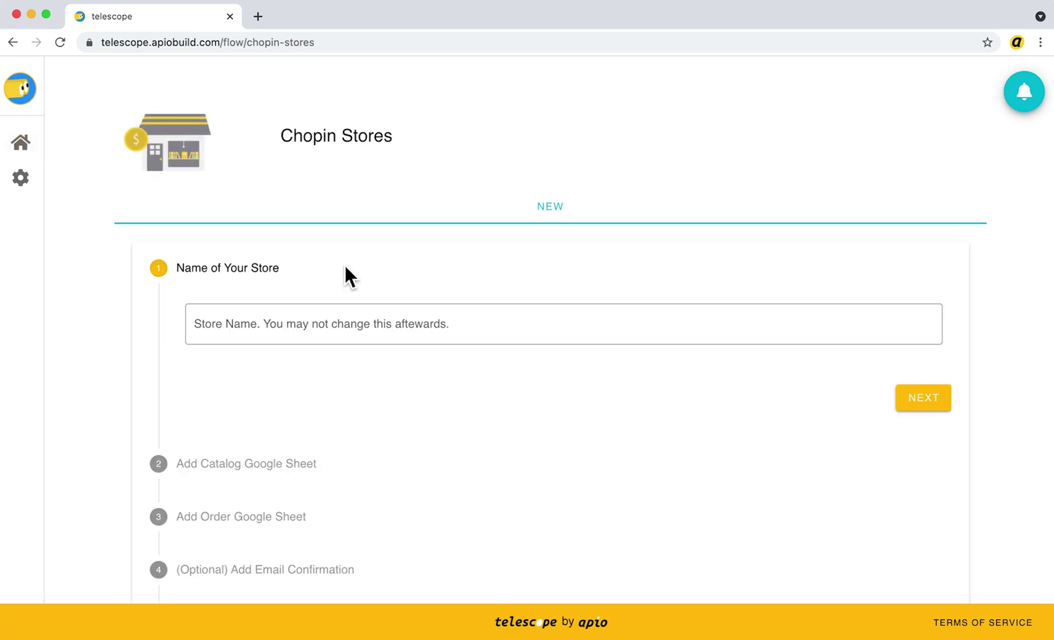
# Name the new store 'apio Dessert Shop' and start a blank catalog Google Sheet
pyautogui.click(332, 323)
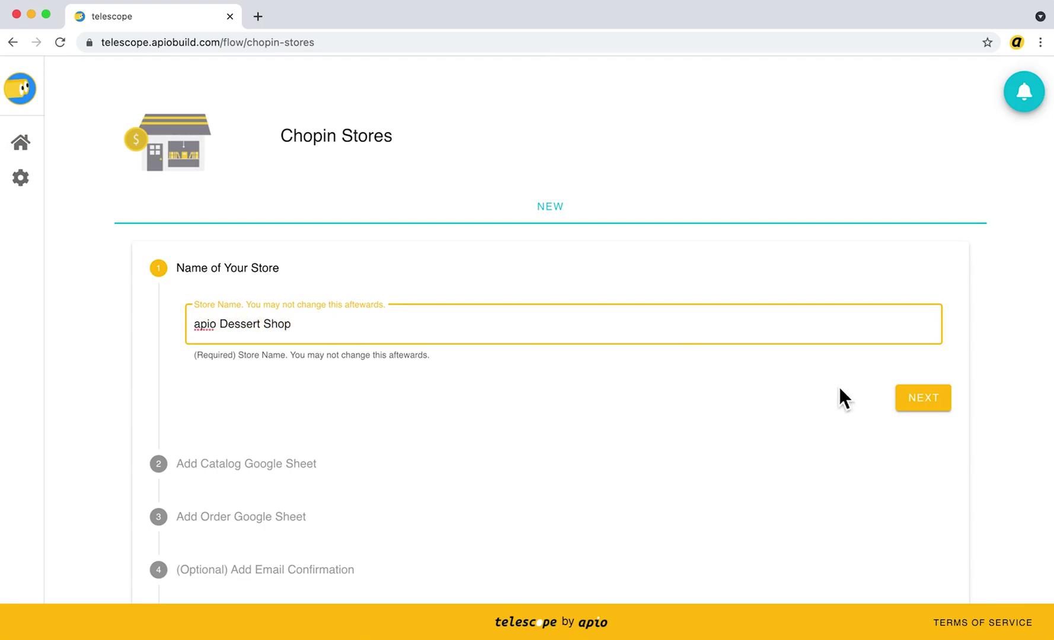
pyautogui.click(931, 408)
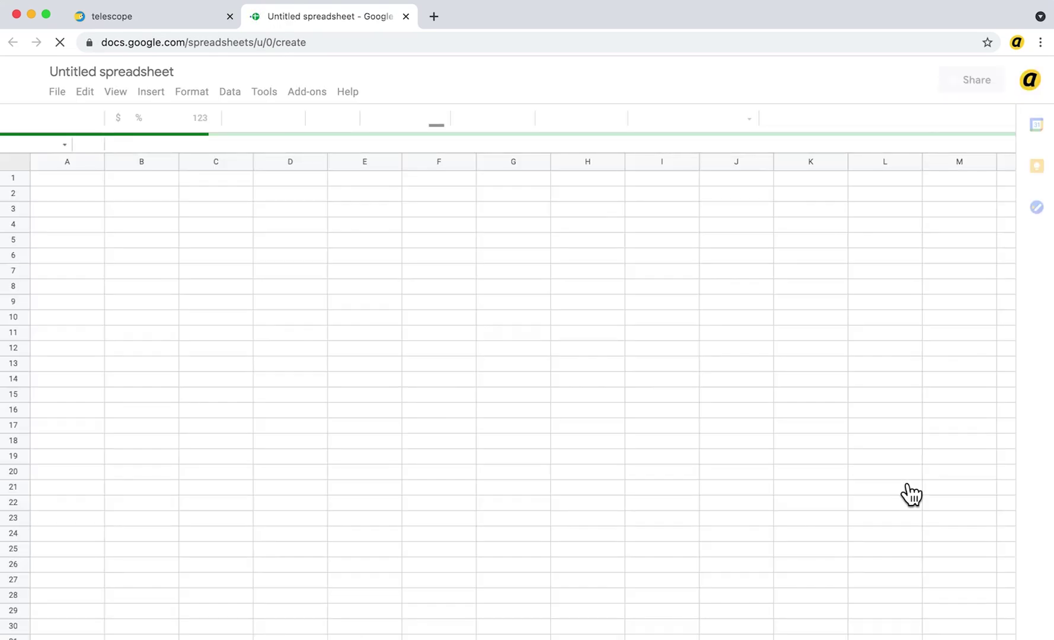
pyautogui.press('super+1')
# Copy Telescope's example product data and paste it into the new spreadsheet
pyautogui.click(619, 534)
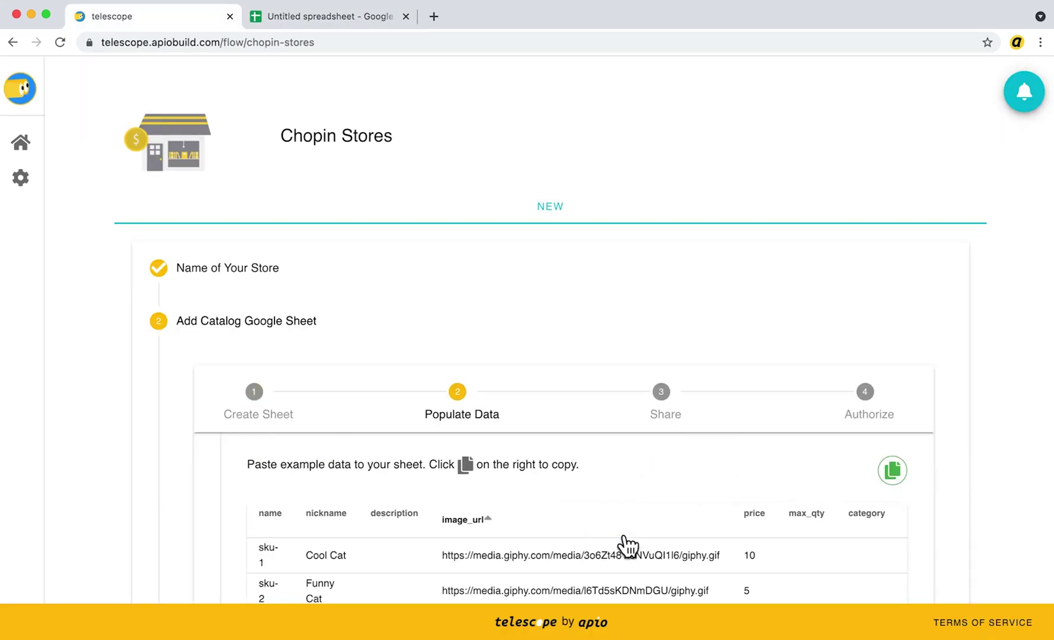
pyautogui.click(904, 476)
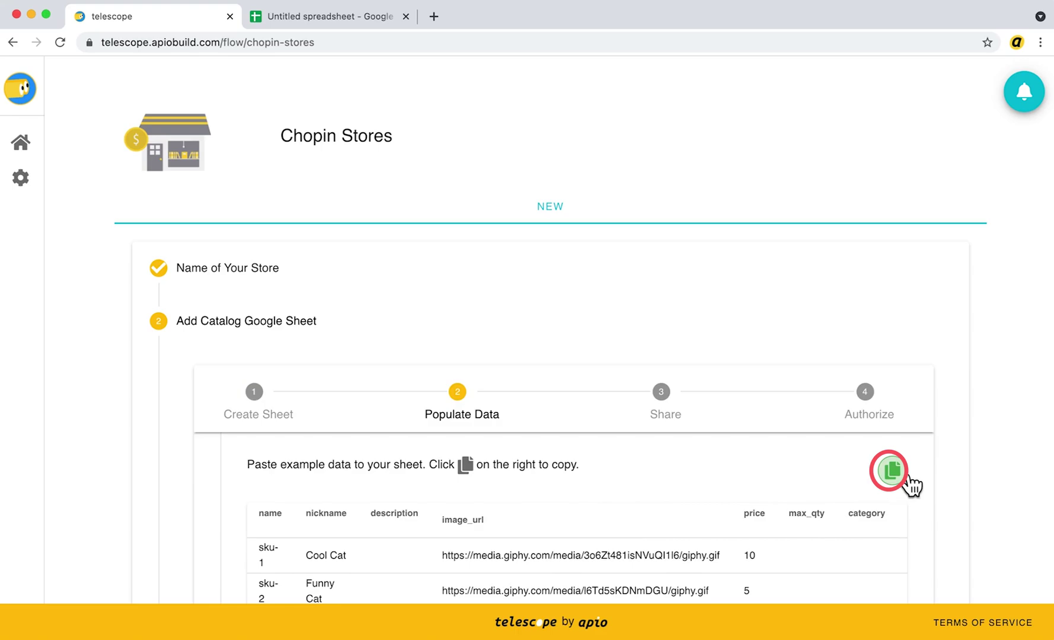
pyautogui.press('super+2')
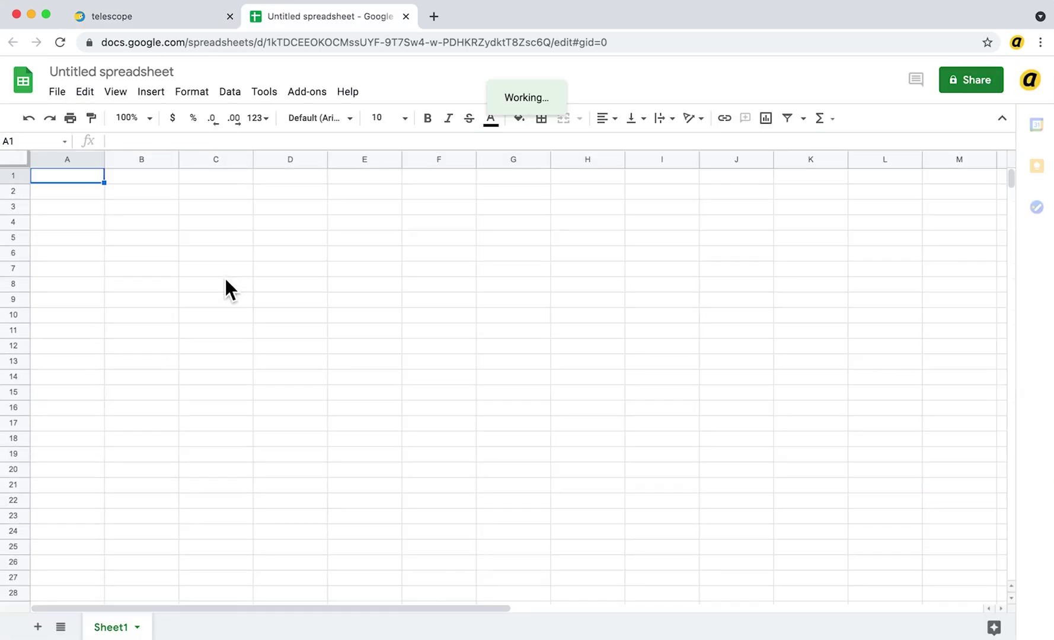
pyautogui.press('super+v')
# Rename the spreadsheet to 'Catalog Demo' and advance Telescope's catalog setup to sharing
pyautogui.click(95, 72)
pyautogui.write('Catalog Demo')
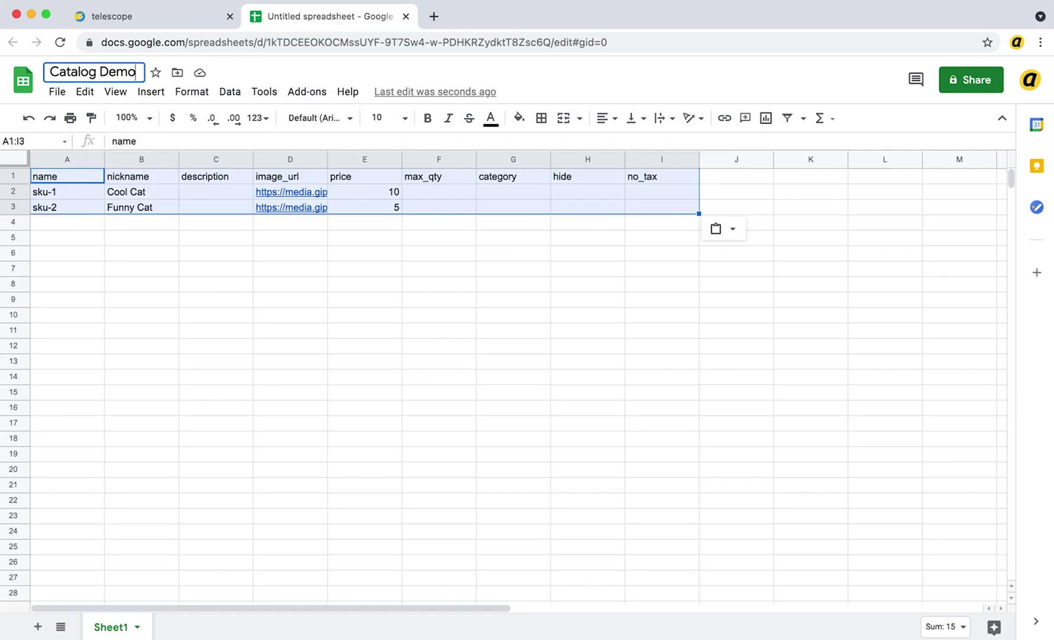
pyautogui.press('super+1')
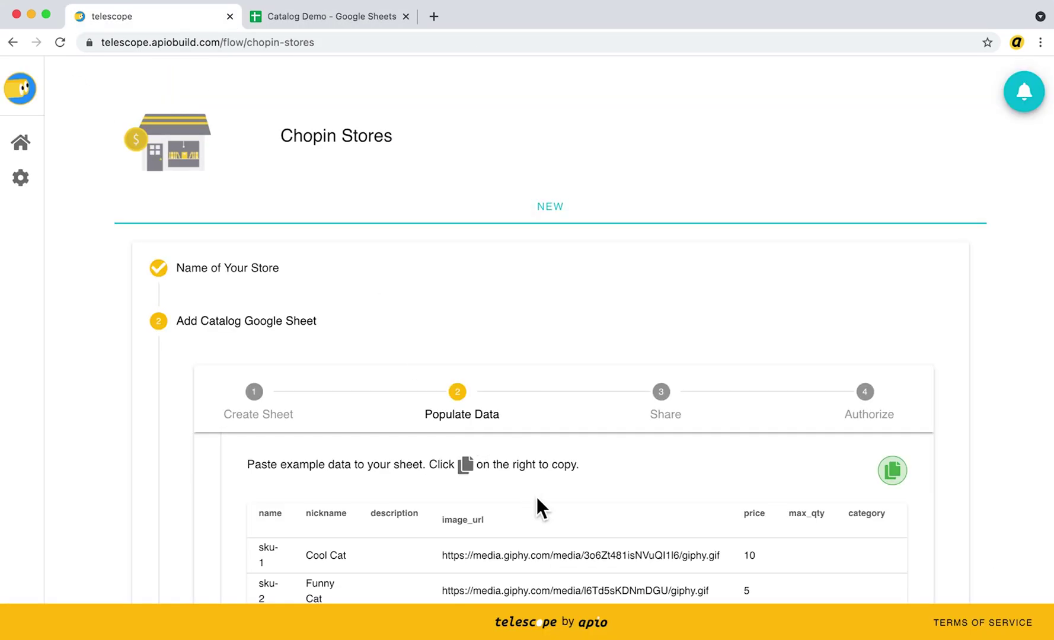
pyautogui.scroll(-2, 537, 496)
pyautogui.click(586, 548)
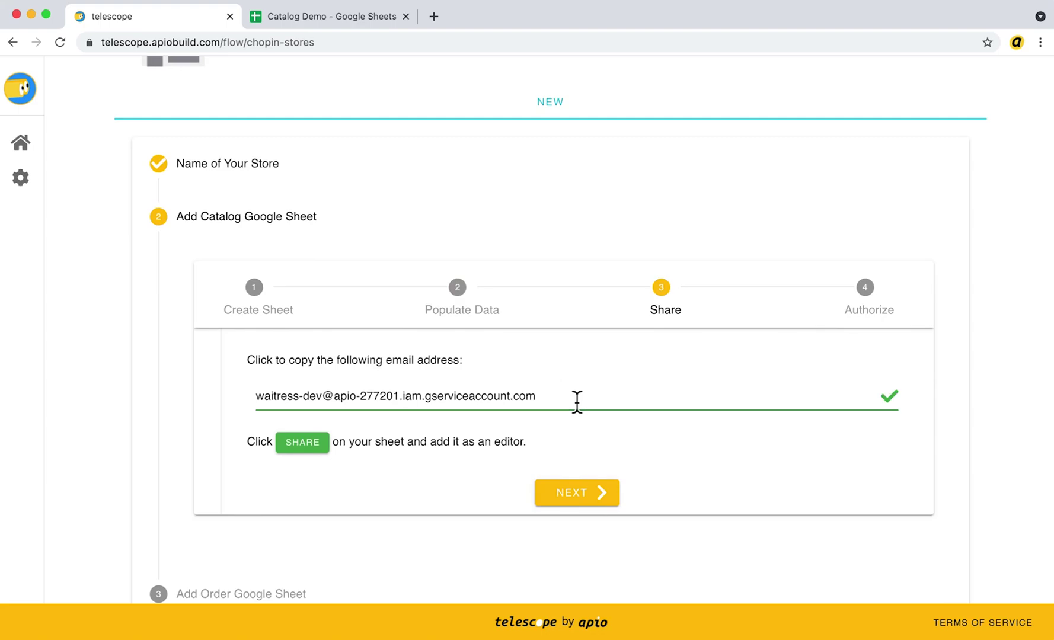
# Share Catalog Demo as editor with the store's service account, without notifying it
pyautogui.press('super+2')
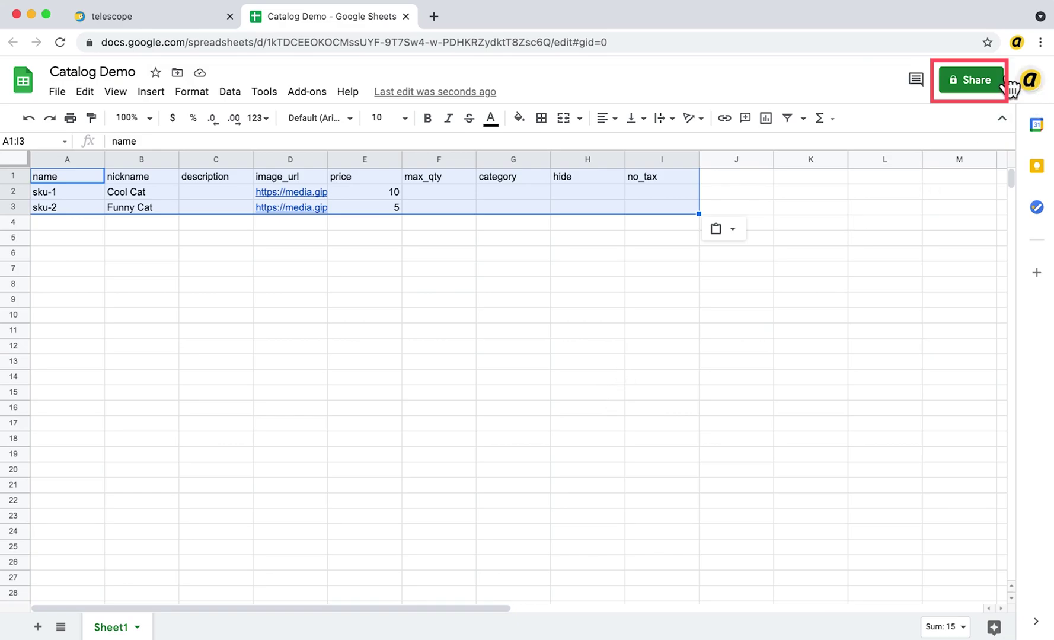
pyautogui.click(986, 82)
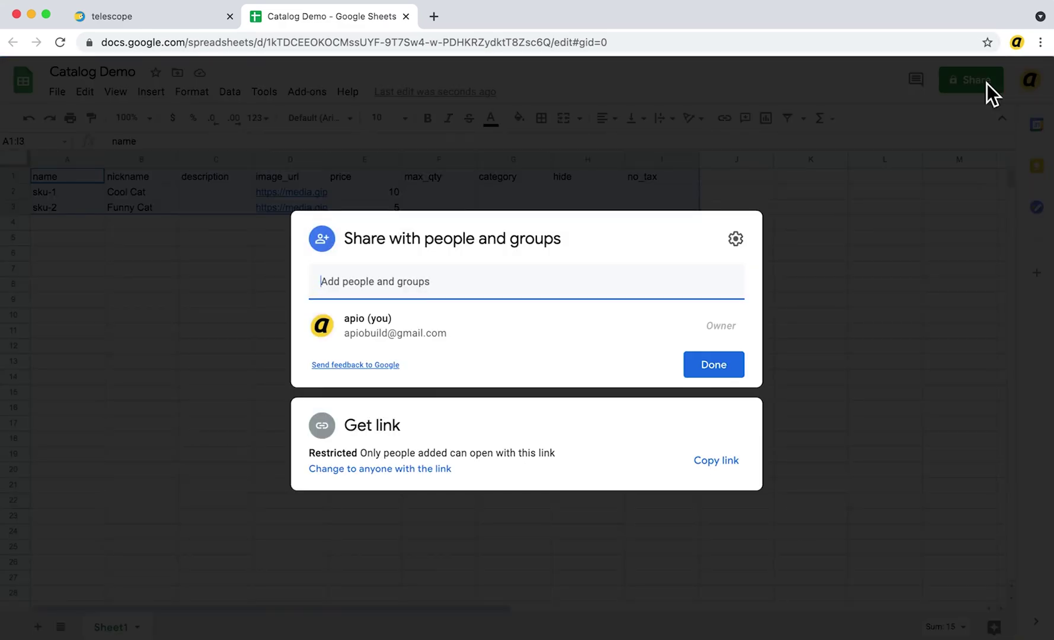
pyautogui.press('super+v')
pyautogui.click(667, 332)
pyautogui.click(355, 305)
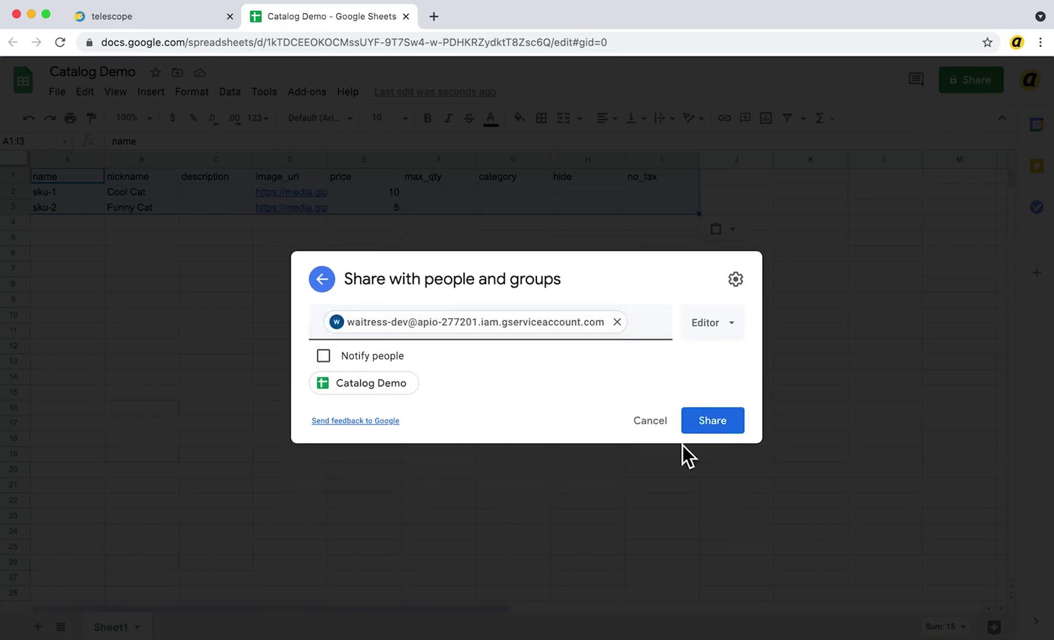
pyautogui.click(717, 436)
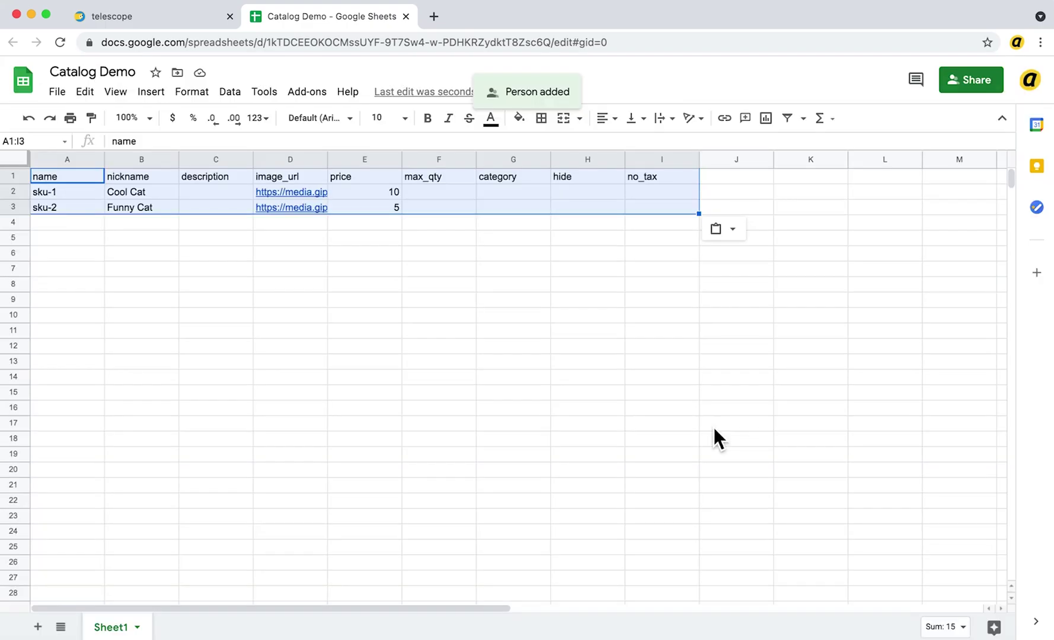
# Link the Catalog Demo URL in Telescope and authorize it by signing in with Google
pyautogui.press('super+alt+Left')
pyautogui.click(610, 499)
pyautogui.press('super+alt+Right')
pyautogui.click(526, 42)
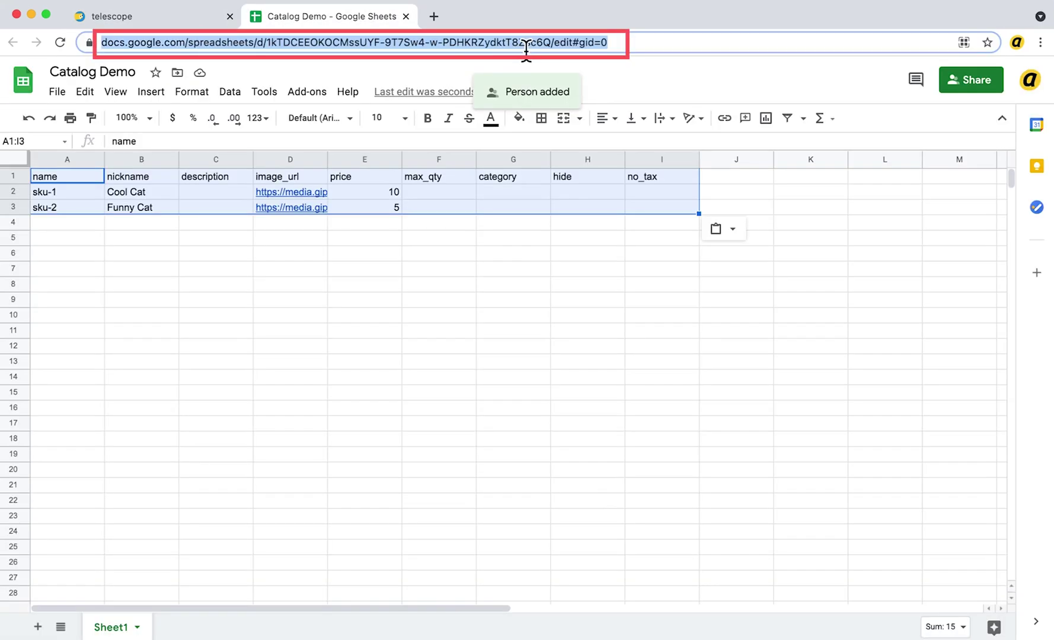
pyautogui.press('super+alt+Left')
pyautogui.click(619, 424)
pyautogui.press('super+v')
pyautogui.click(832, 414)
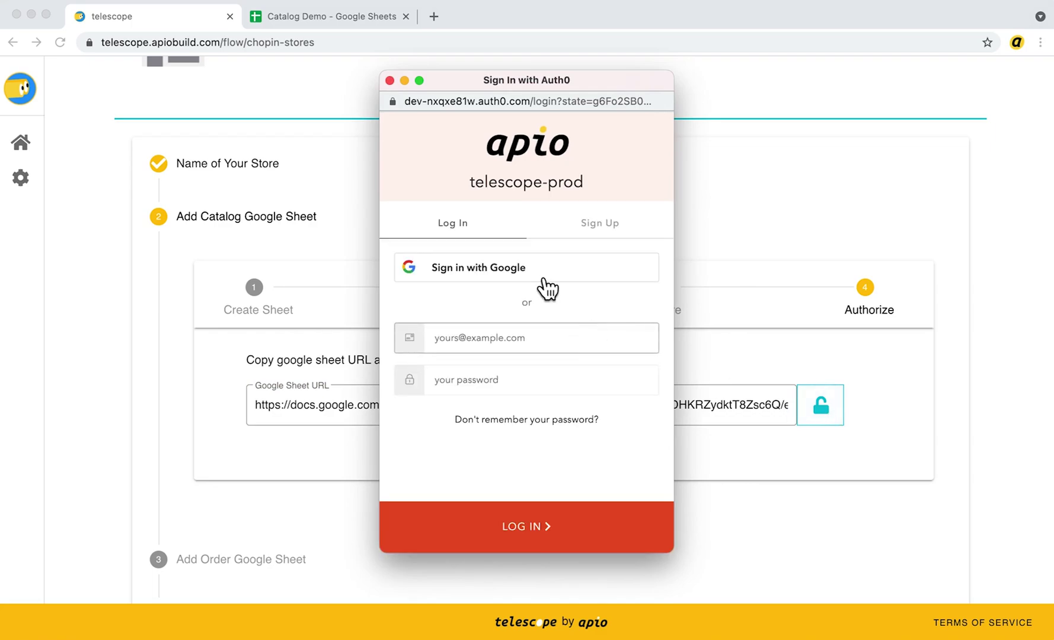
pyautogui.click(543, 278)
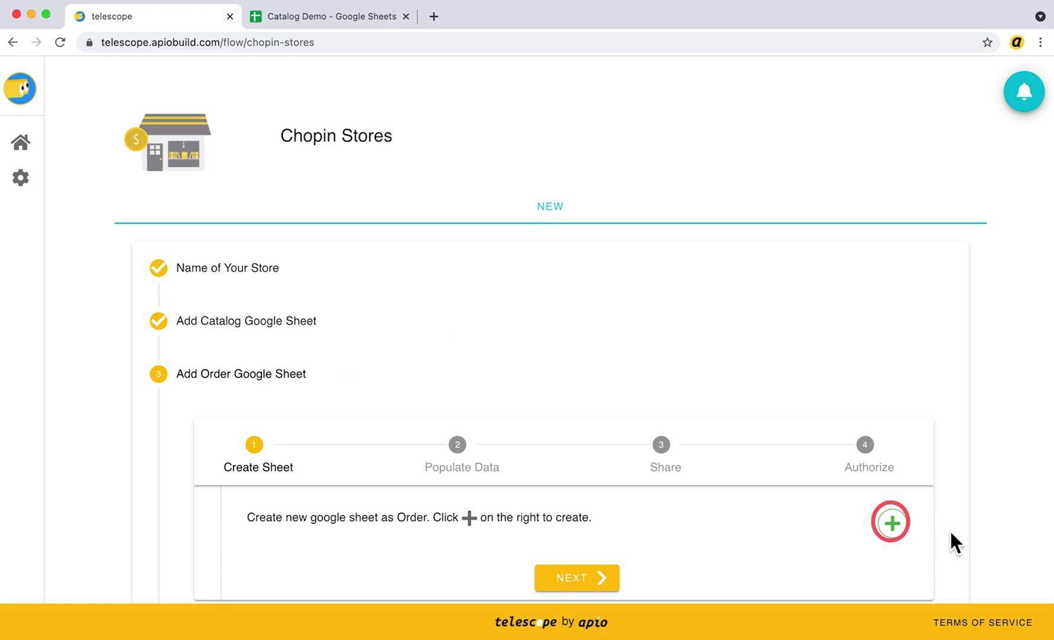
pyautogui.click(898, 531)
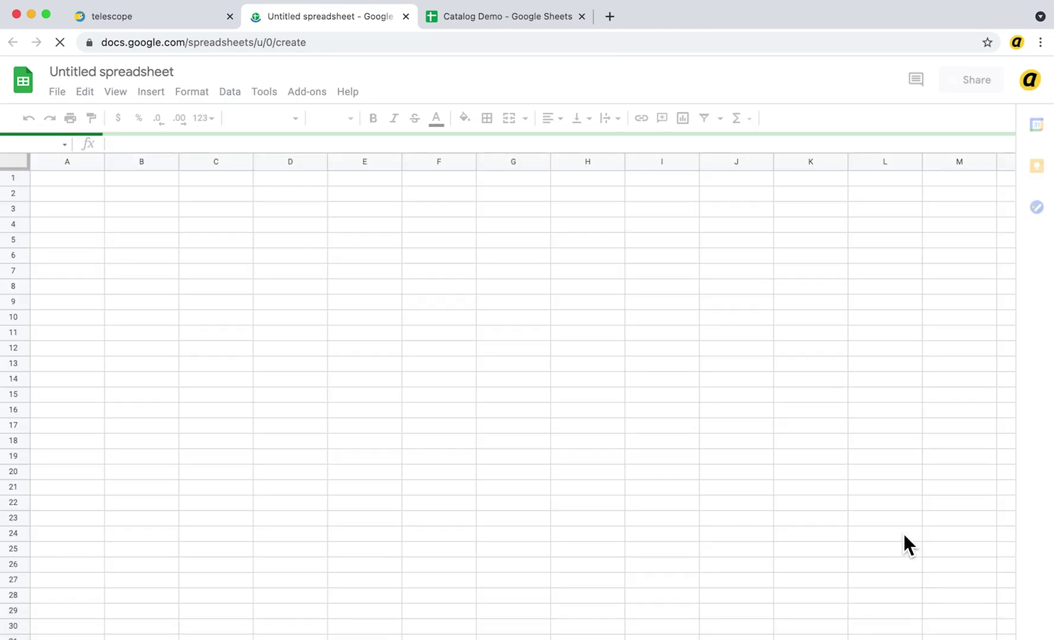
# Paste Telescope's example order column headers into cell A1 of the new Order Demo sheet
pyautogui.press('super+1')
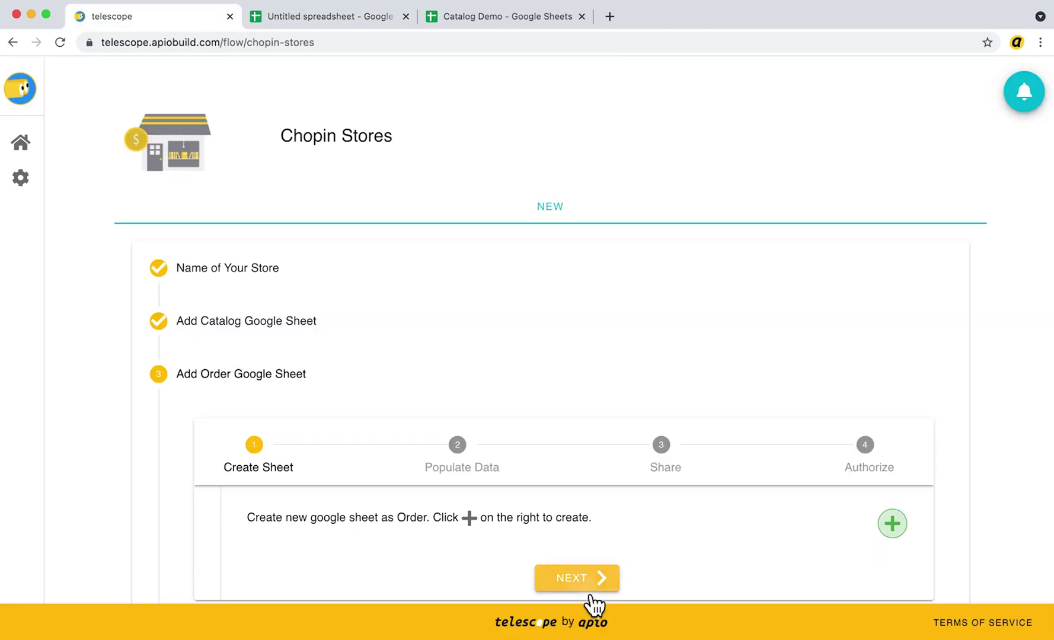
pyautogui.click(590, 586)
pyautogui.scroll(-3, 592, 605)
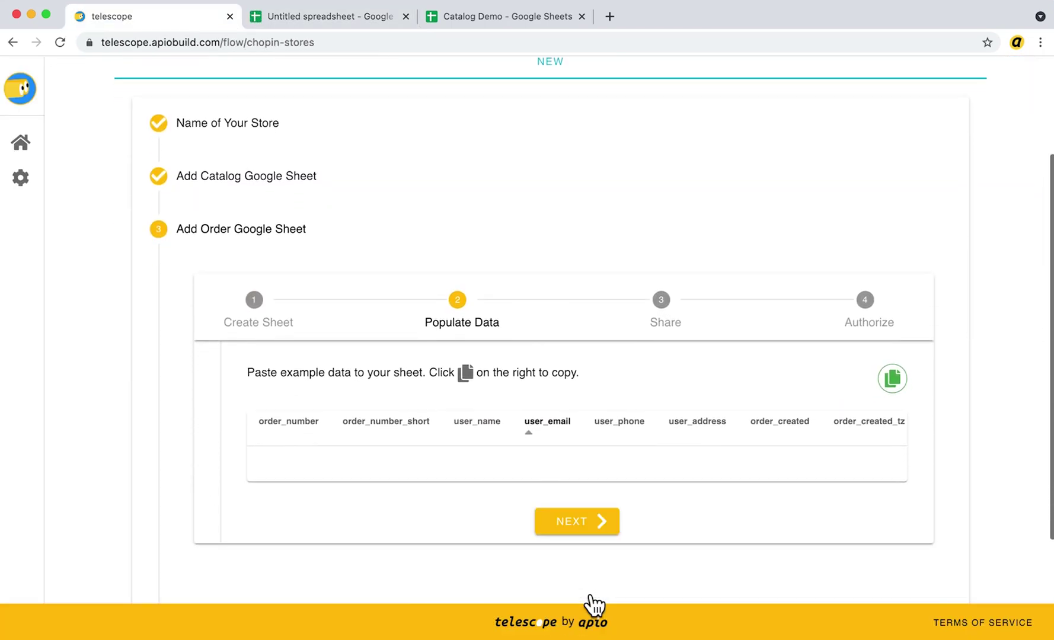
pyautogui.click(891, 378)
pyautogui.press('super+2')
pyautogui.click(99, 176)
pyautogui.press('super+v')
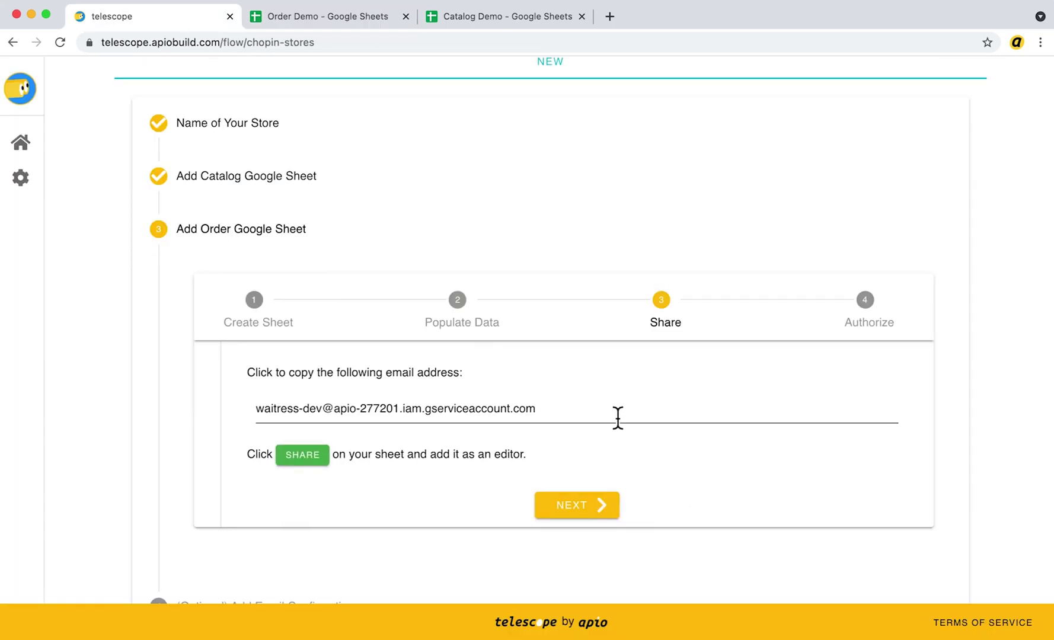
# Share Order Demo with the copied service-account address, without notifying it
pyautogui.click(616, 417)
pyautogui.press('super+2')
pyautogui.click(972, 80)
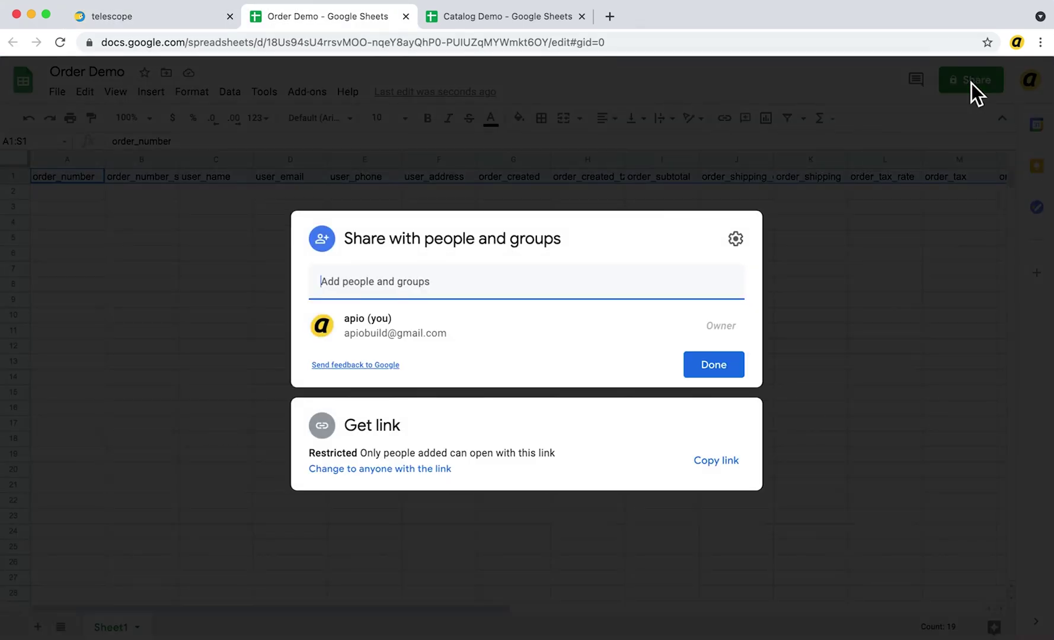
pyautogui.press('super+v')
pyautogui.click(408, 335)
pyautogui.click(323, 303)
pyautogui.click(720, 425)
# Paste the Order Demo sheet's URL into Telescope and authorize it
pyautogui.click(495, 43)
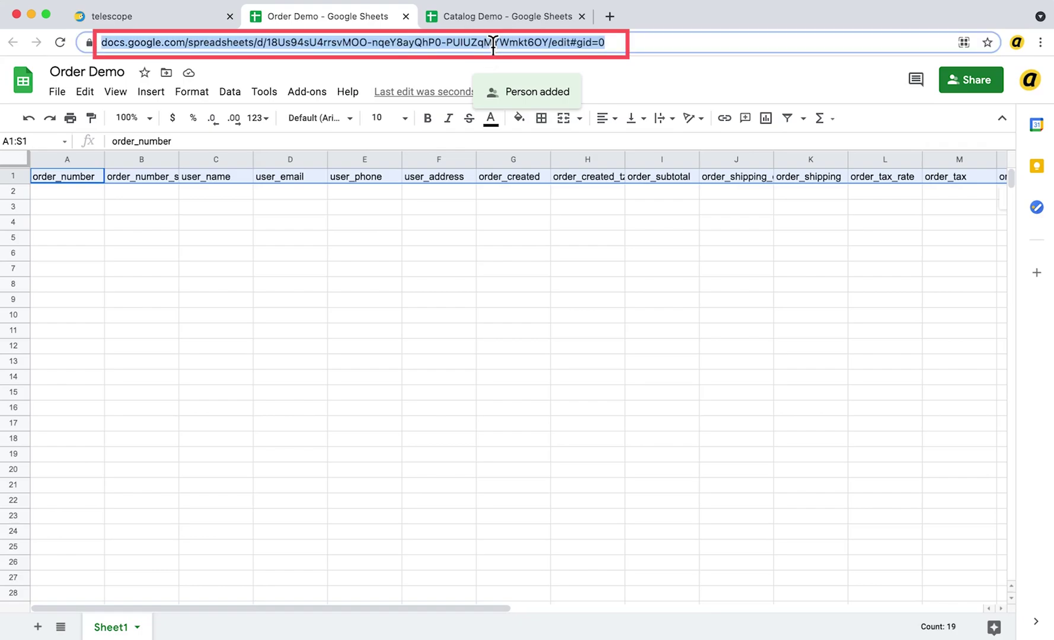
pyautogui.hotkey('ctrl', 'shift', 'Tab')
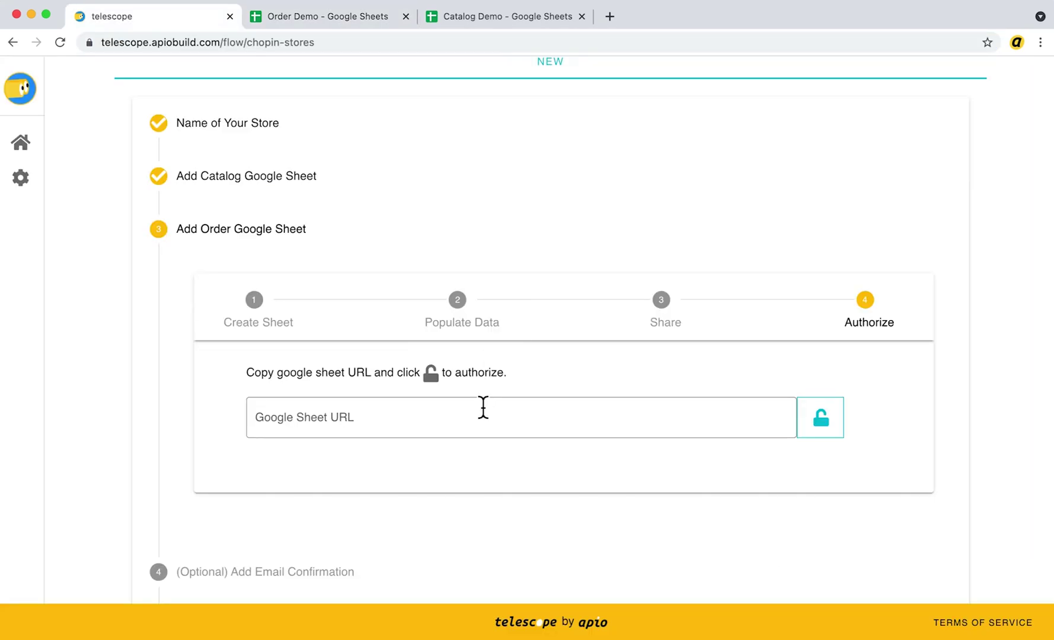
pyautogui.click(479, 422)
pyautogui.press('super+v')
pyautogui.click(820, 432)
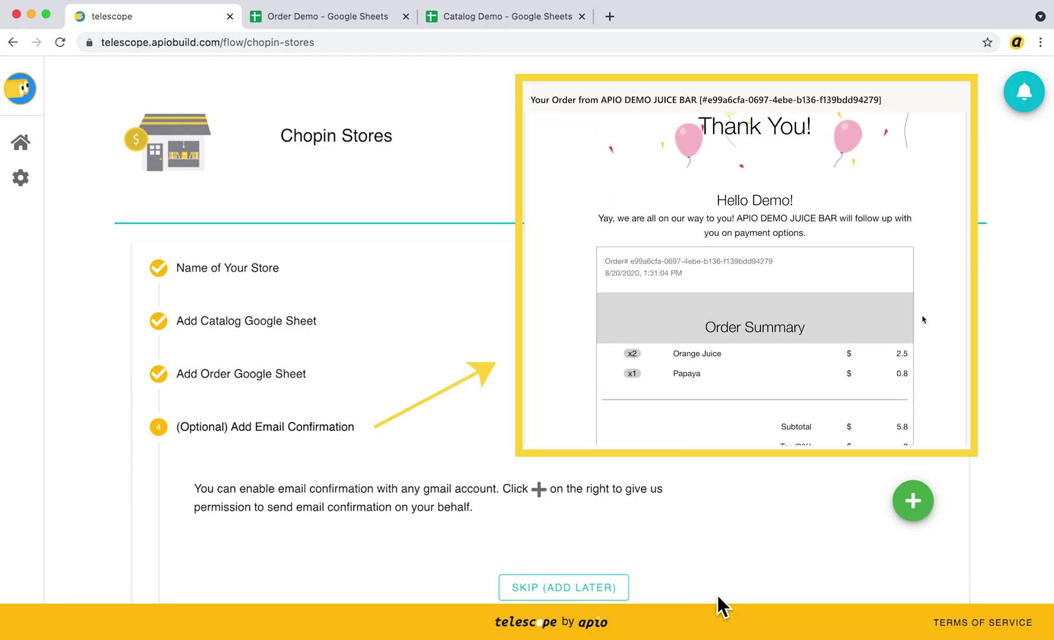
# Allow Telescope to send order confirmation emails from the chosen Google account
pyautogui.click(919, 501)
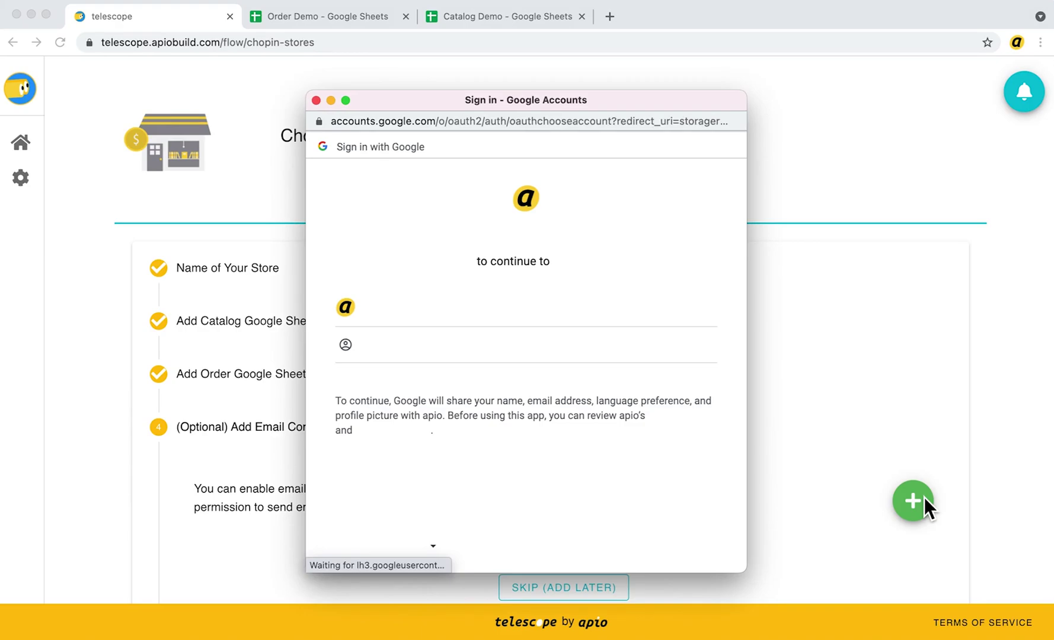
pyautogui.click(435, 307)
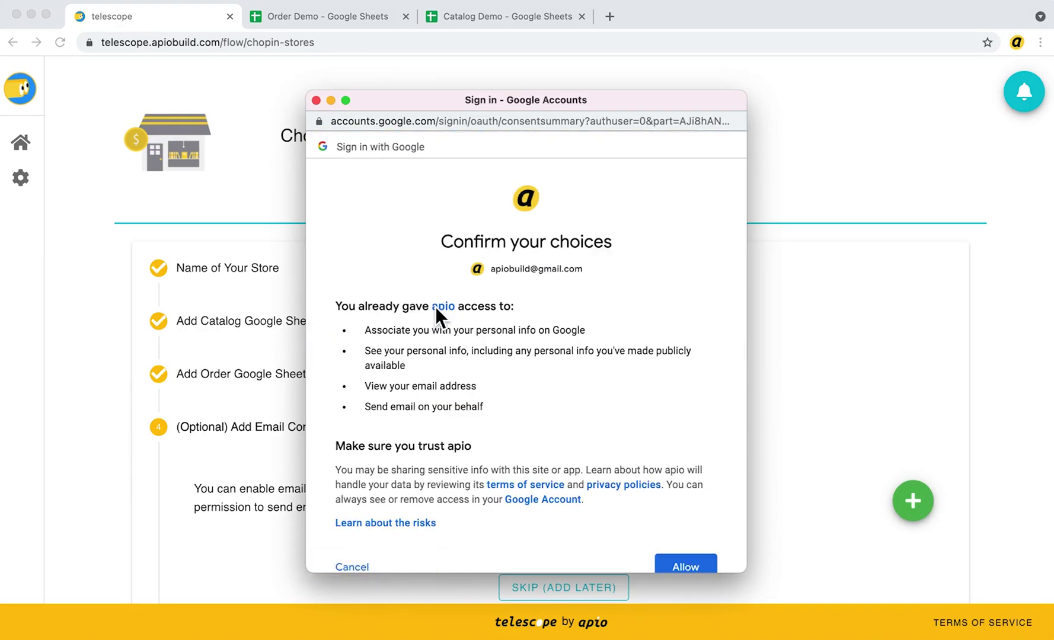
pyautogui.moveTo(367, 408); pyautogui.dragTo(502, 413)
pyautogui.click(708, 566)
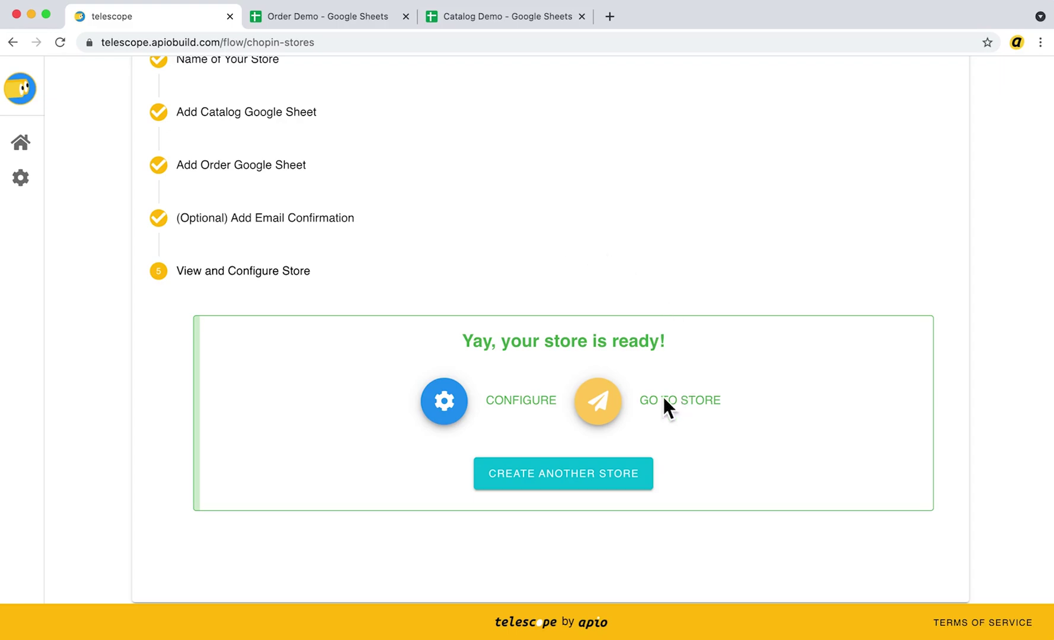
# Open the apio Dessert Shop storefront and browse its Cool Cat ($10) and Funny Cat ($5) listings
pyautogui.click(601, 404)
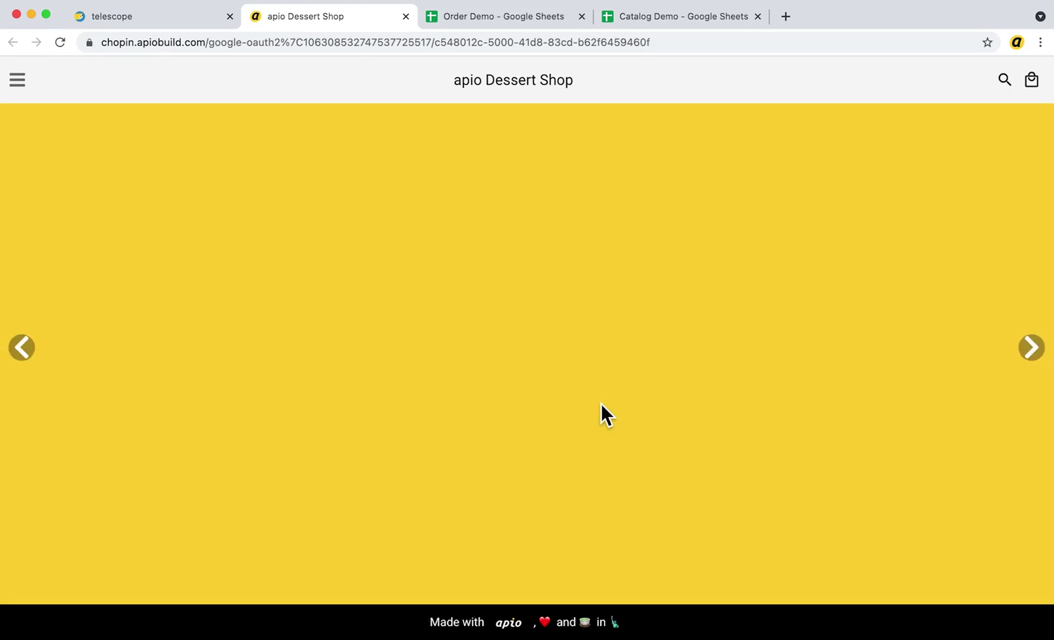
pyautogui.scroll(-10, 601, 404)
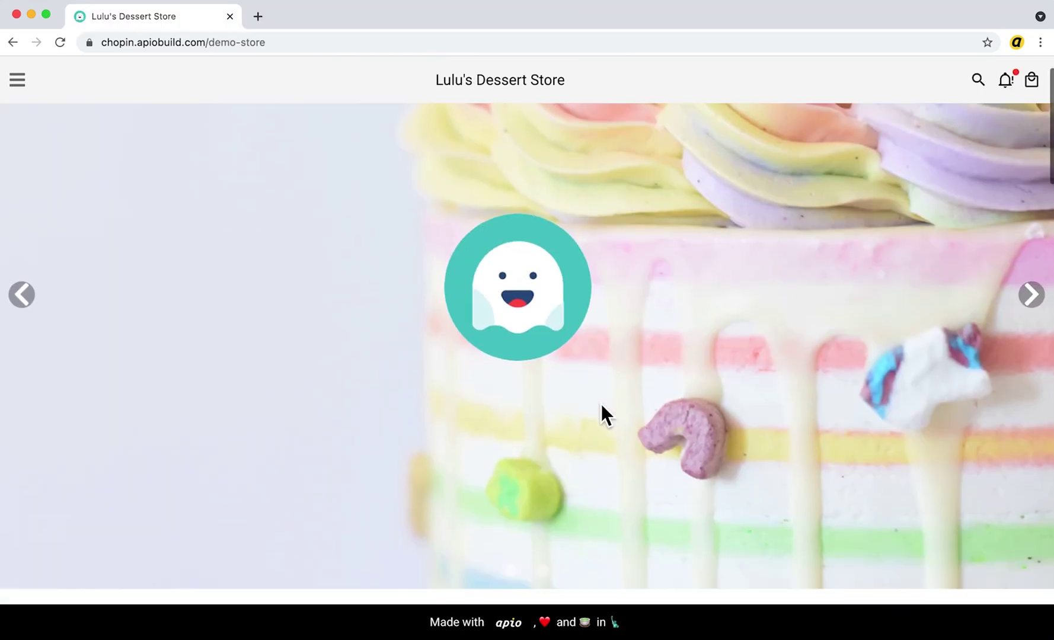
pyautogui.scroll(-20, 601, 403)
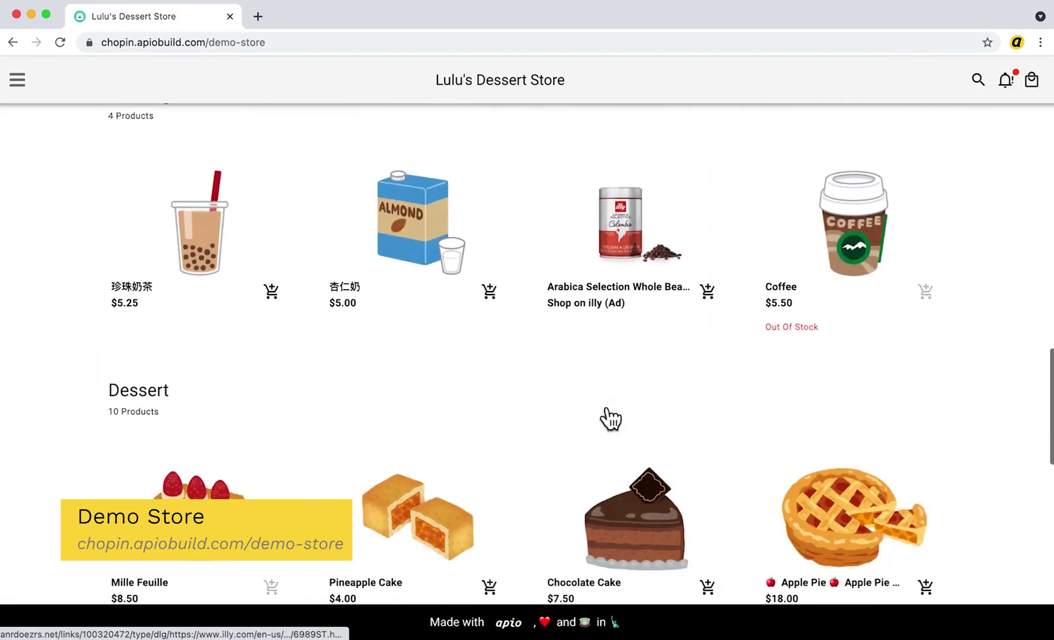
pyautogui.scroll(-15, 605, 408)
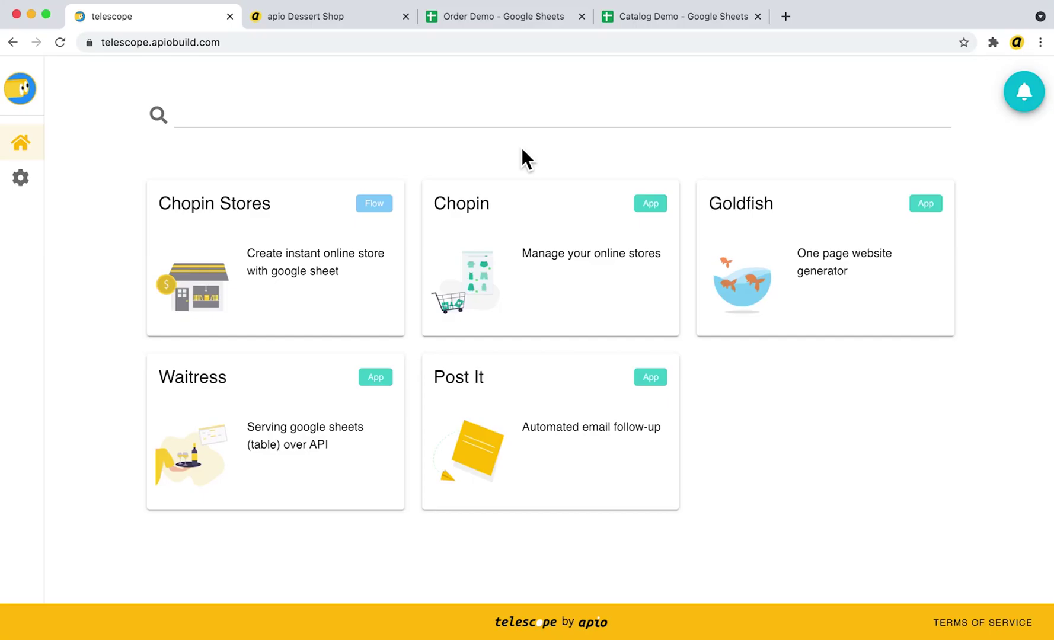
# Open apio Dessert Shop's Store Info settings in Chopin, then begin loading imgbb.com in a new tab
pyautogui.click(526, 299)
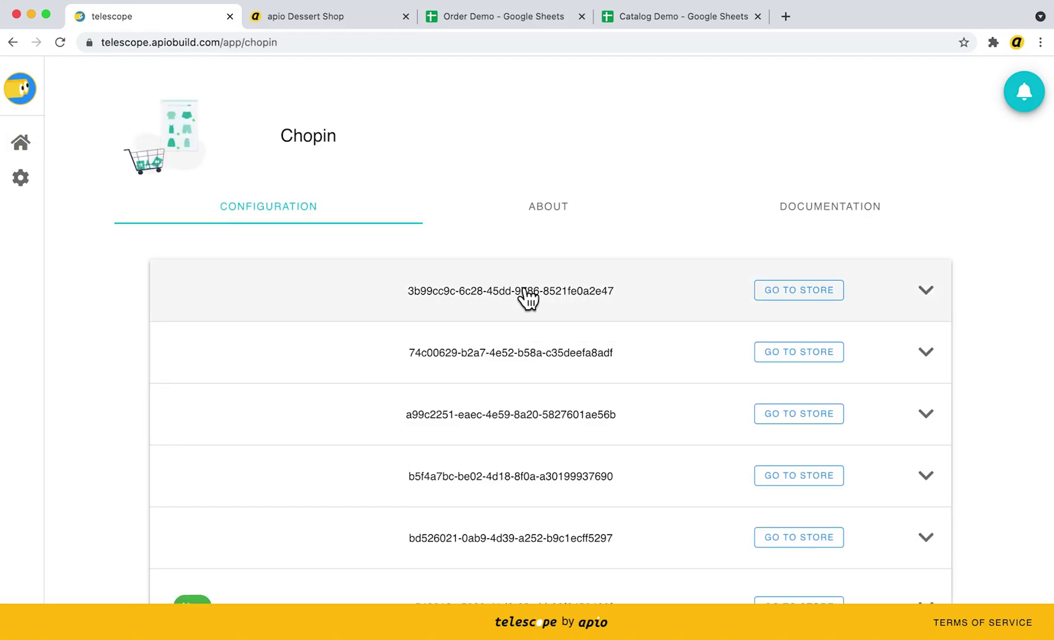
pyautogui.scroll(-4, 525, 289)
pyautogui.click(946, 413)
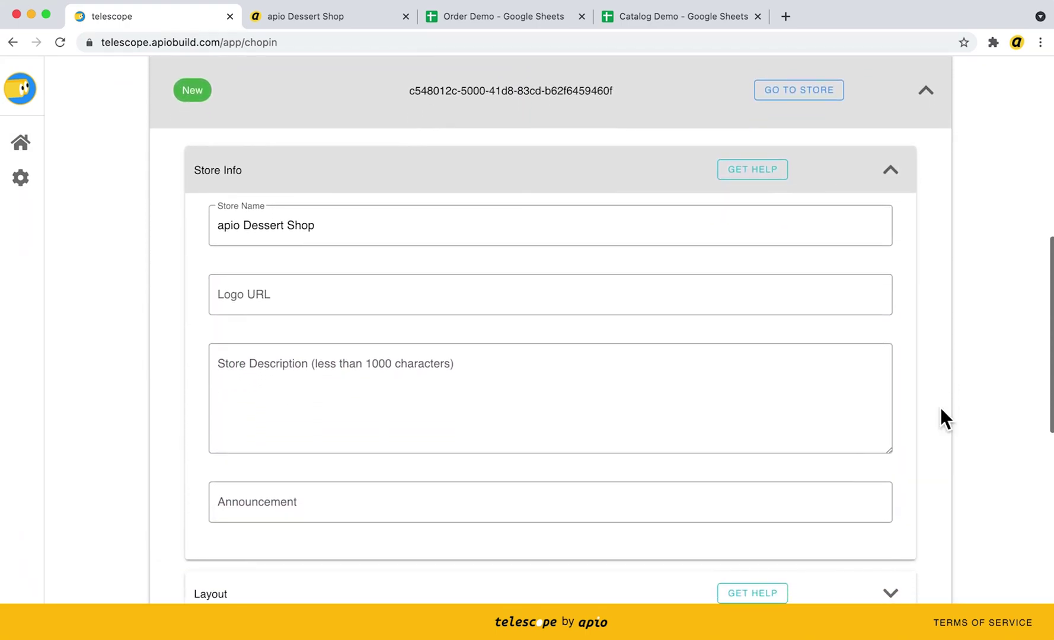
pyautogui.press('super+t')
pyautogui.write('imgbb.com')
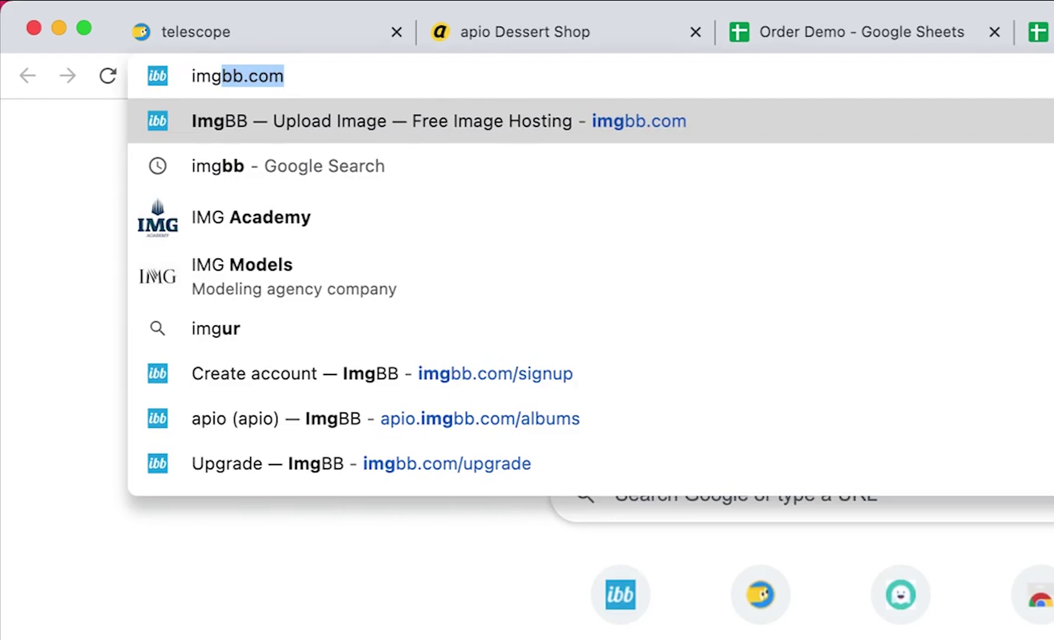
# Select the Direct links URL for apio-logo-a-sq.png in ImgBB's demo dessert shop album
pyautogui.press('Return')
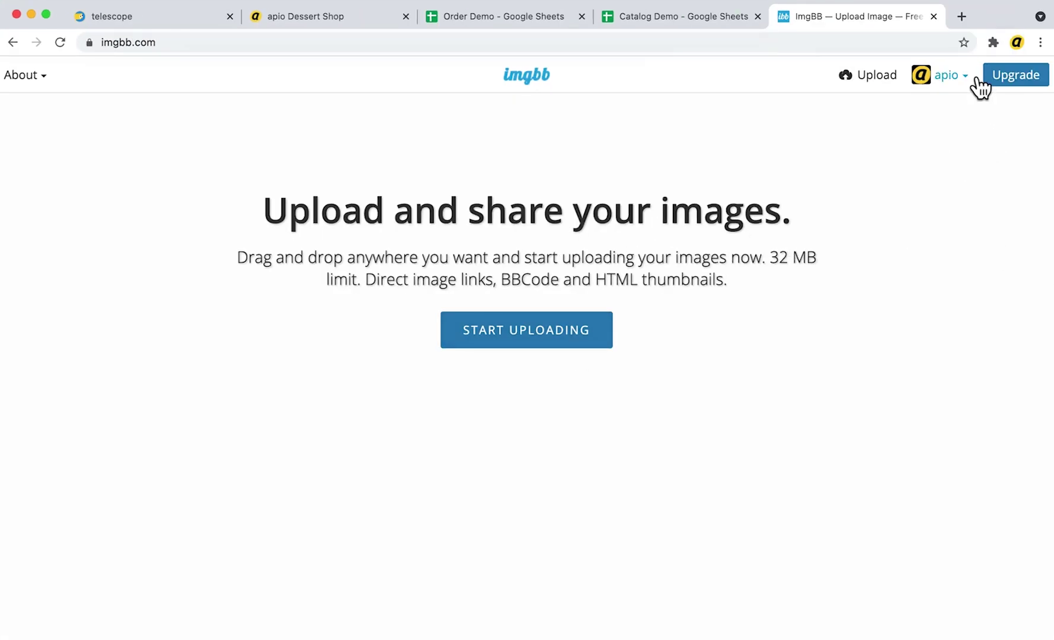
pyautogui.moveTo(978, 86)
pyautogui.click(923, 130)
pyautogui.click(151, 395)
pyautogui.scroll(-5, 911, 466)
pyautogui.click(911, 466)
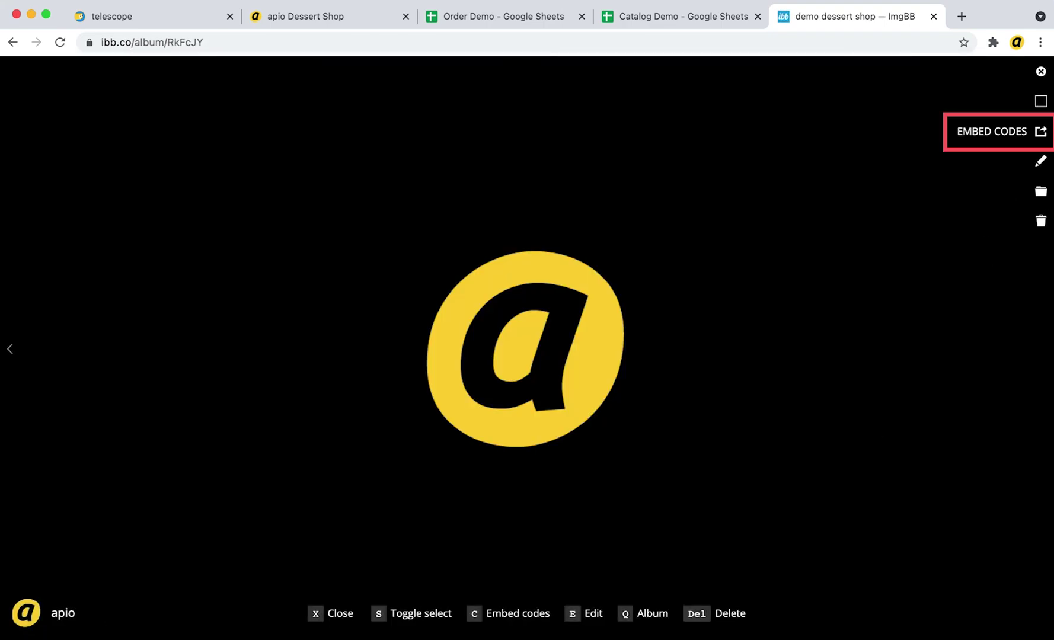
pyautogui.click(1040, 131)
pyautogui.click(467, 167)
pyautogui.click(447, 182)
pyautogui.click(445, 216)
pyautogui.press('super+c')
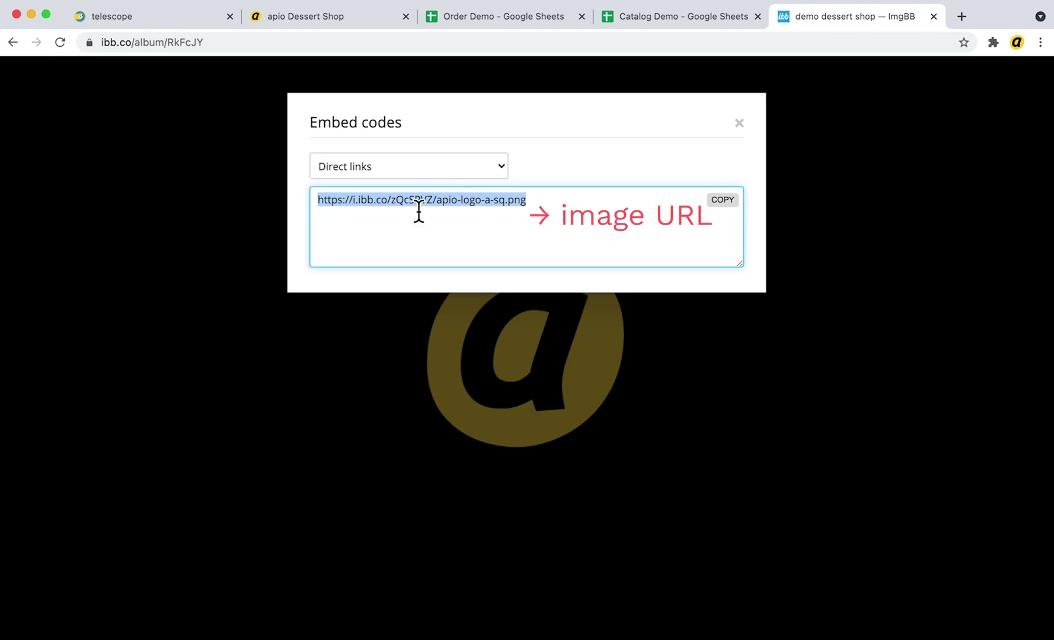
# Paste the ImgBB logo URL and set the description 'This store is everything about **cakes**'
pyautogui.click(136, 21)
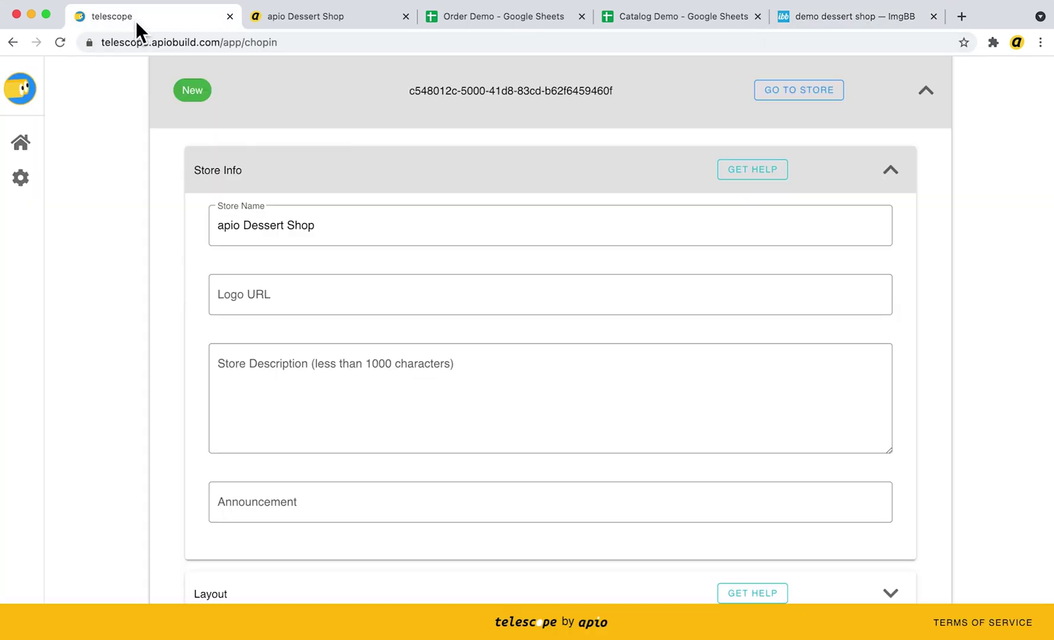
pyautogui.click(320, 297)
pyautogui.press('super+v')
pyautogui.click(318, 385)
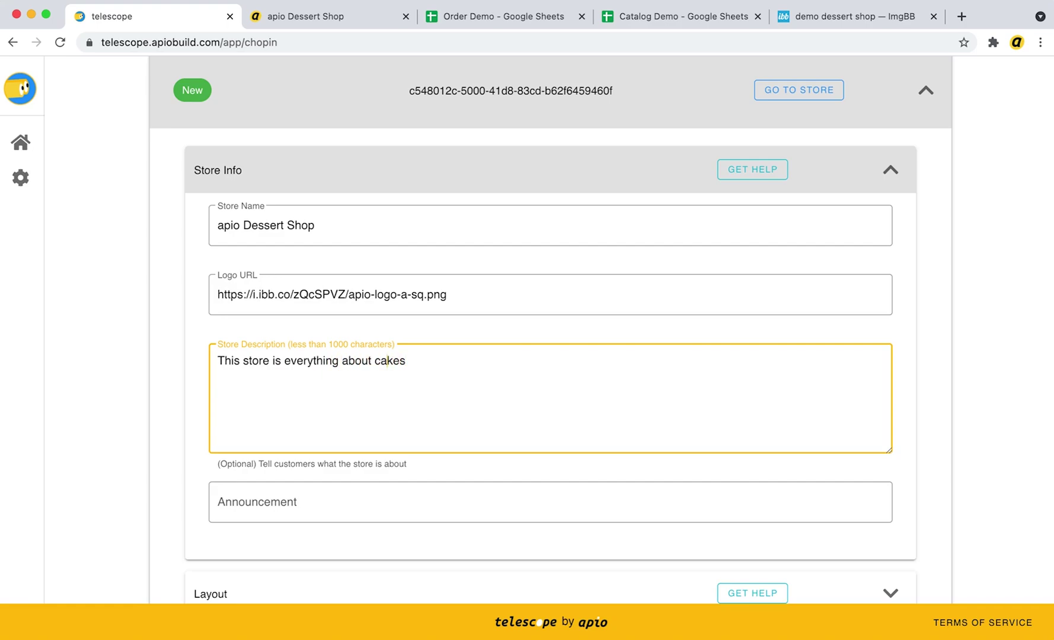
pyautogui.write('**')
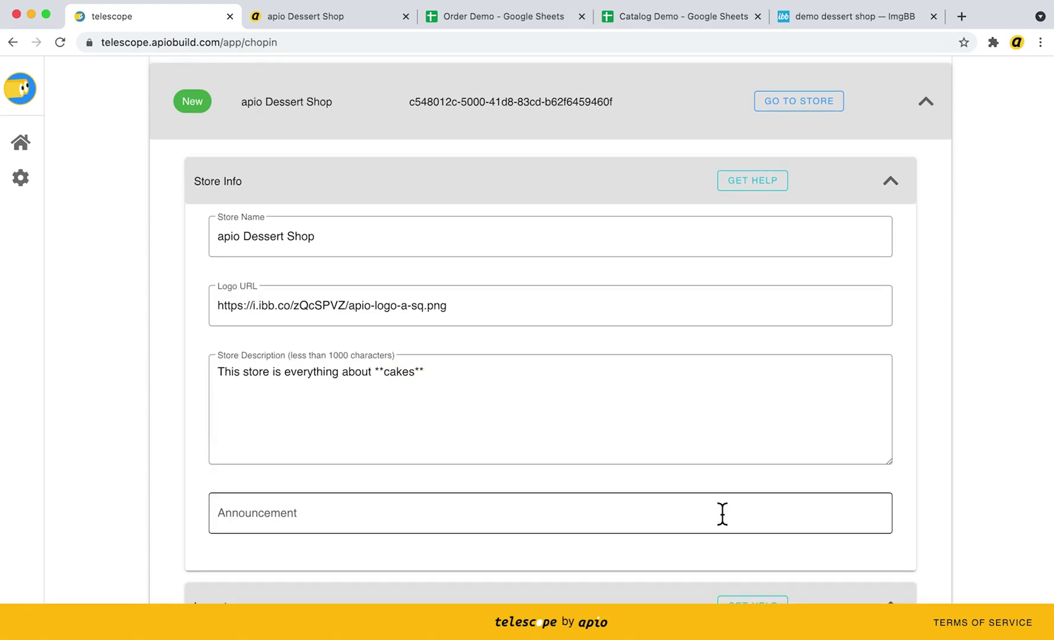
# Set the theme colour to the lightest purple and review Order Settings and Contact Information options
pyautogui.scroll(-10, 722, 513)
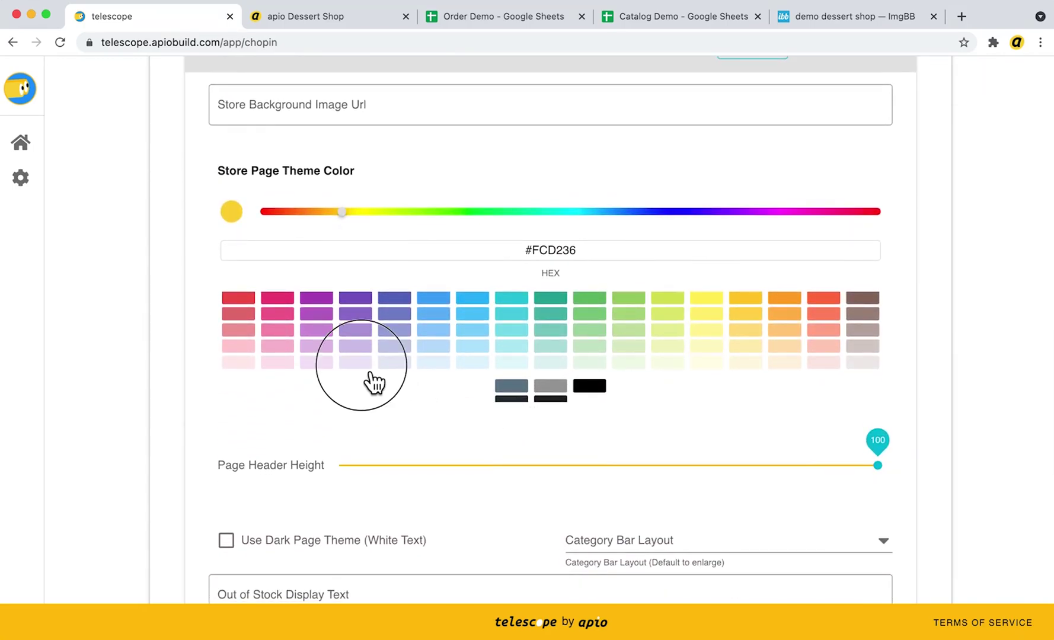
pyautogui.click(362, 364)
pyautogui.scroll(-3, 369, 373)
pyautogui.scroll(-8, 393, 523)
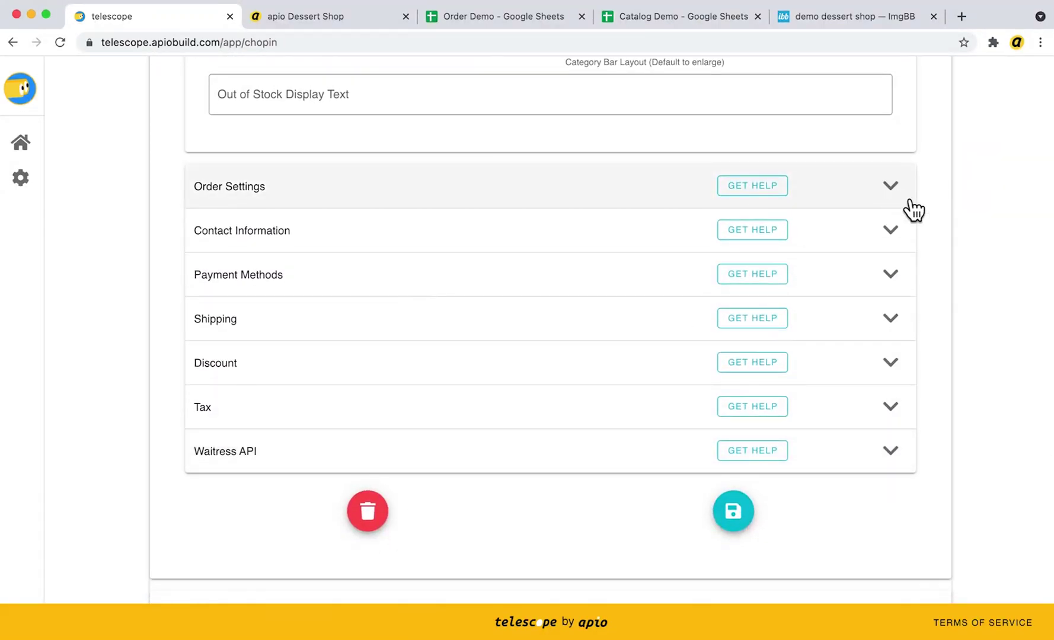
pyautogui.click(905, 199)
pyautogui.scroll(-5, 905, 199)
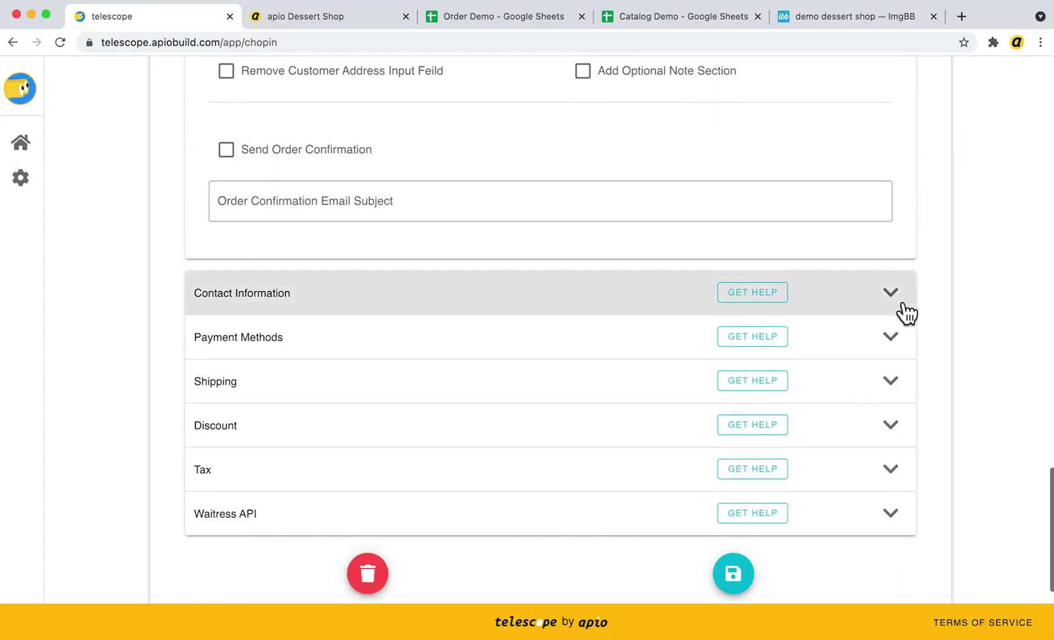
pyautogui.click(898, 299)
pyautogui.scroll(-5, 830, 349)
pyautogui.click(435, 321)
pyautogui.click(435, 321)
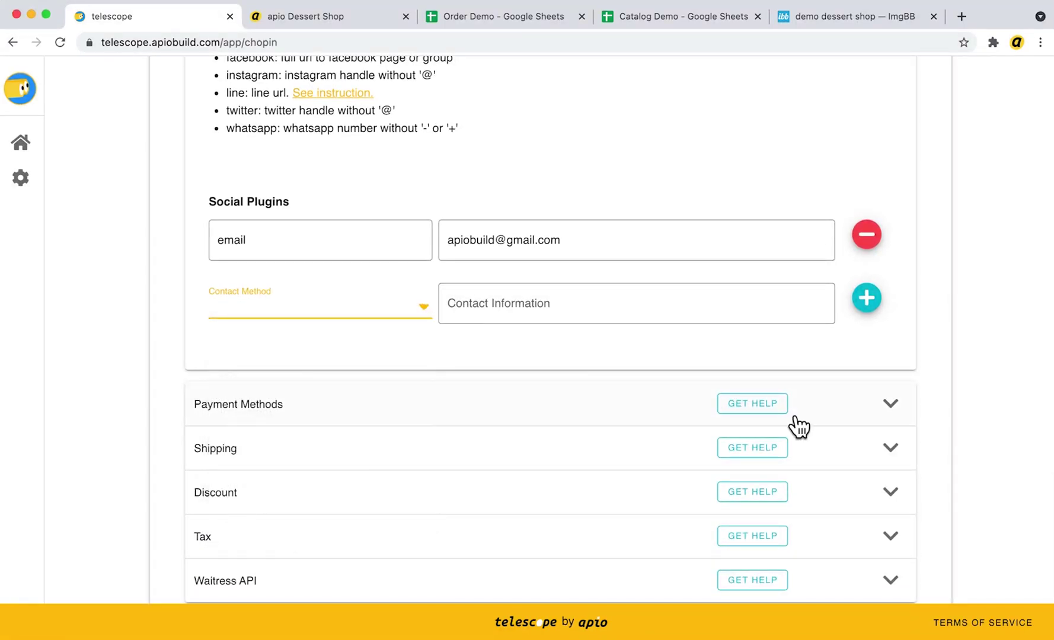
# Expand Payment Methods, Shipping and Discount settings, then open the Discount help documentation
pyautogui.click(911, 418)
pyautogui.scroll(-4, 909, 421)
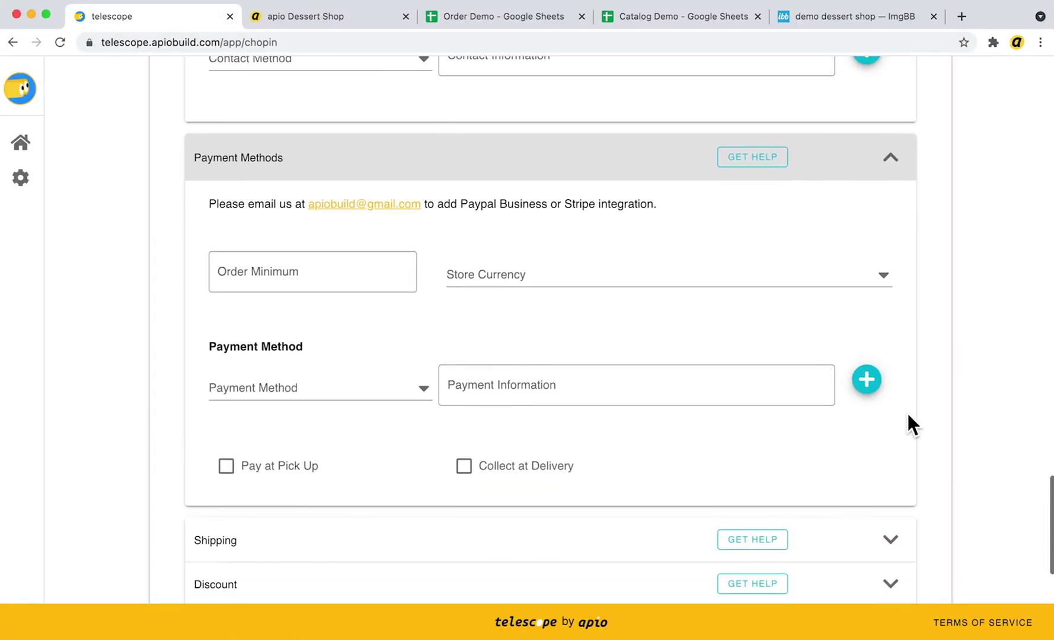
pyautogui.scroll(-3, 907, 414)
pyautogui.click(913, 376)
pyautogui.scroll(-3, 914, 378)
pyautogui.scroll(-5, 907, 373)
pyautogui.click(896, 368)
pyautogui.scroll(-2, 898, 368)
pyautogui.scroll(-2, 895, 366)
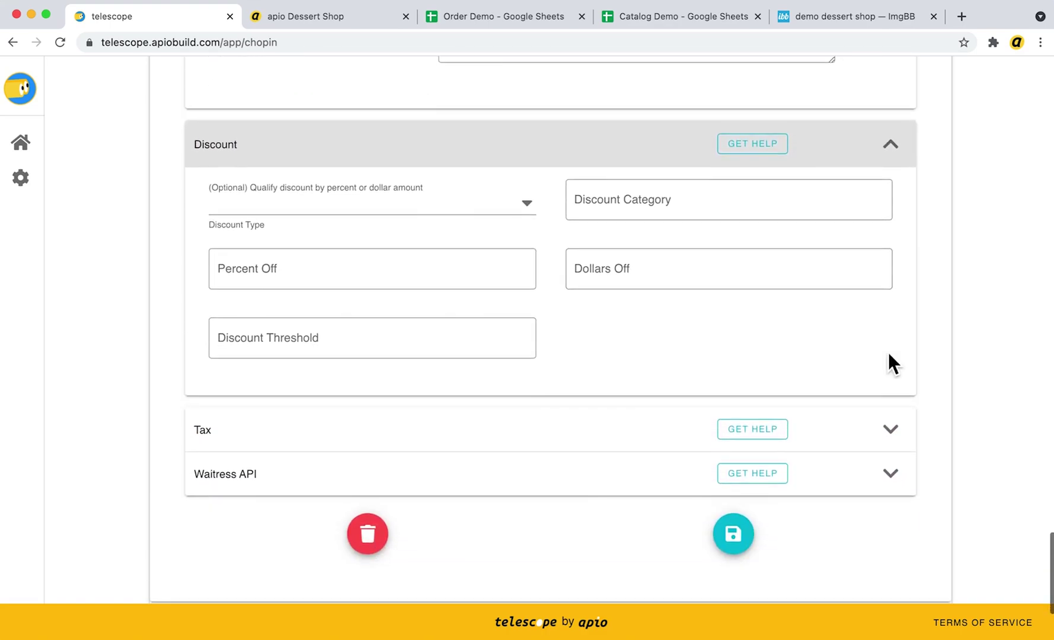
pyautogui.click(746, 151)
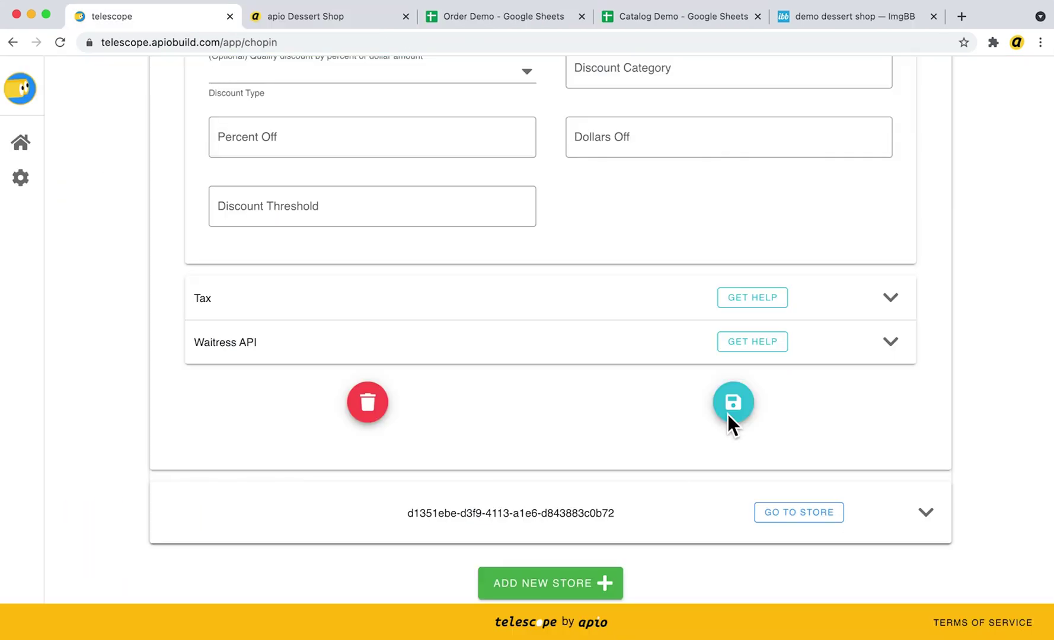
# Save the store configuration and confirm it in the Are You Sure? dialog
pyautogui.click(739, 410)
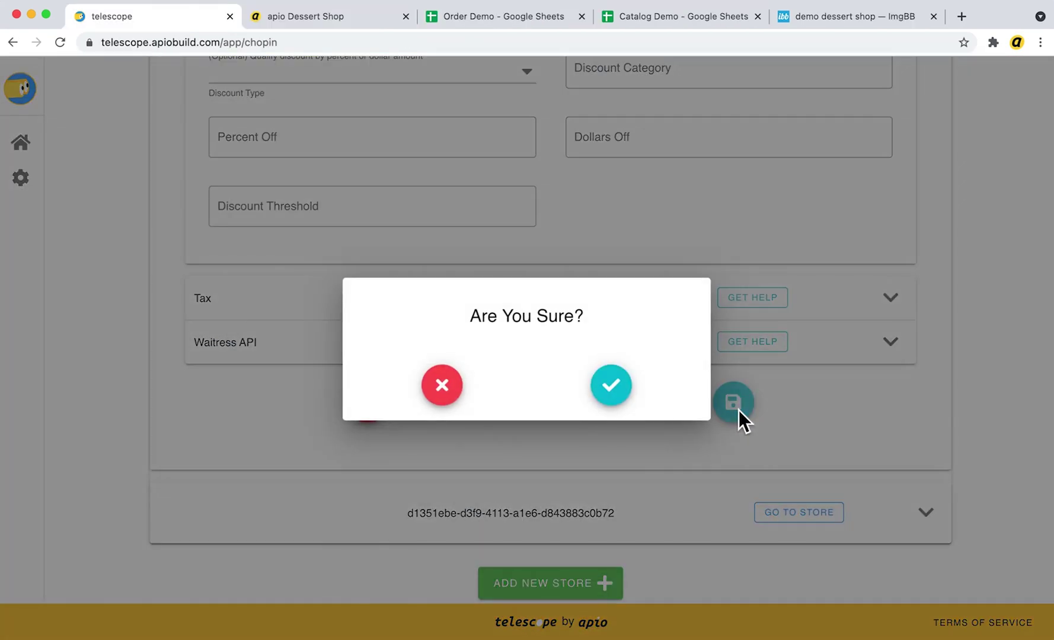
pyautogui.click(614, 397)
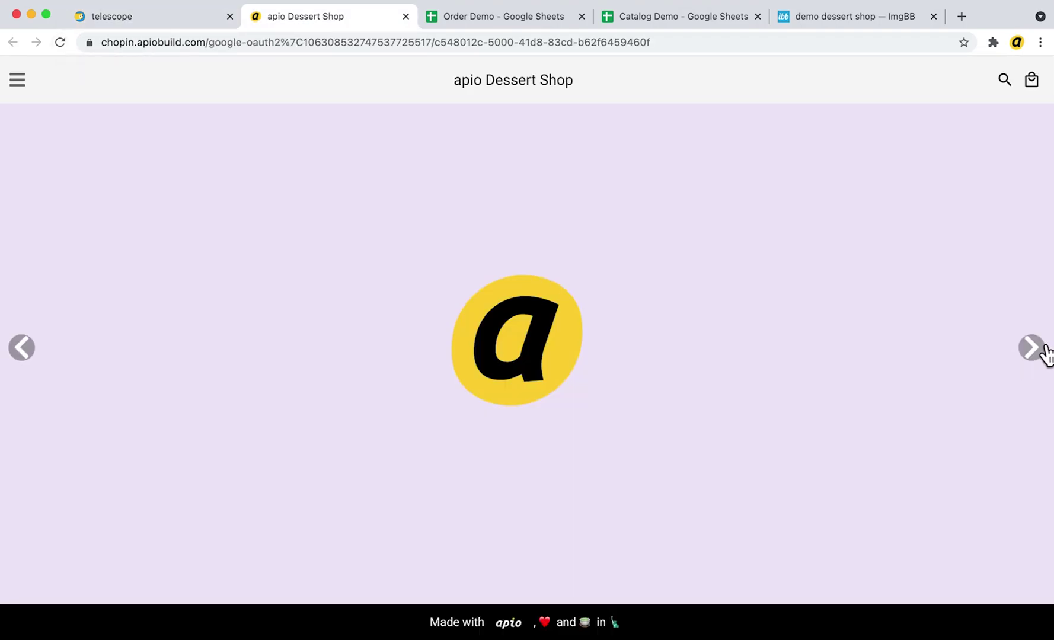
# Advance the apio Dessert Shop storefront banner to the cakes slide
pyautogui.click(1044, 351)
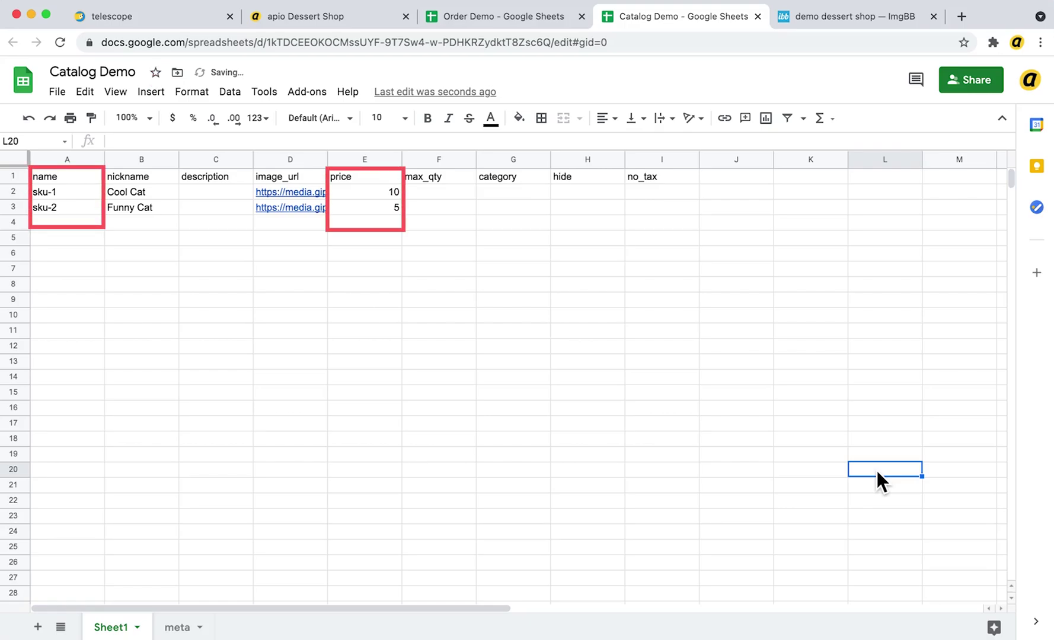
# Clear the sample products in B2:E4 and enter Strawberry Tart priced 15 in row 2
pyautogui.moveTo(364, 222); pyautogui.dragTo(145, 194)
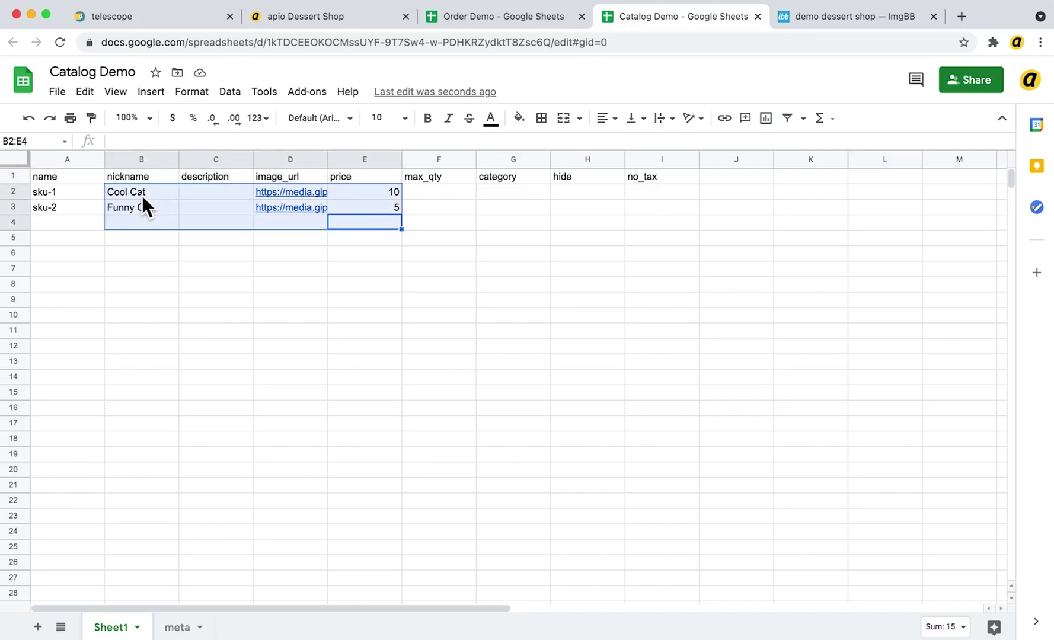
pyautogui.press('Delete')
pyautogui.click(133, 192)
pyautogui.write('Strawberry Tart')
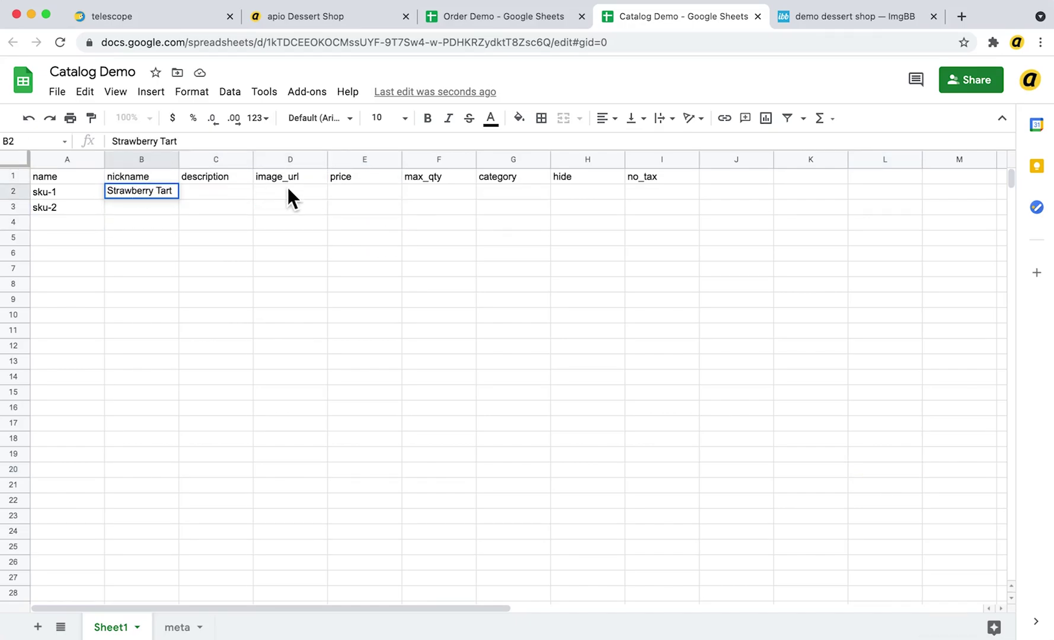
pyautogui.click(355, 191)
pyautogui.write('15')
pyautogui.press('Return')
# Copy the tart image's ImgBB direct link and paste it into image_url cell D2
pyautogui.click(853, 16)
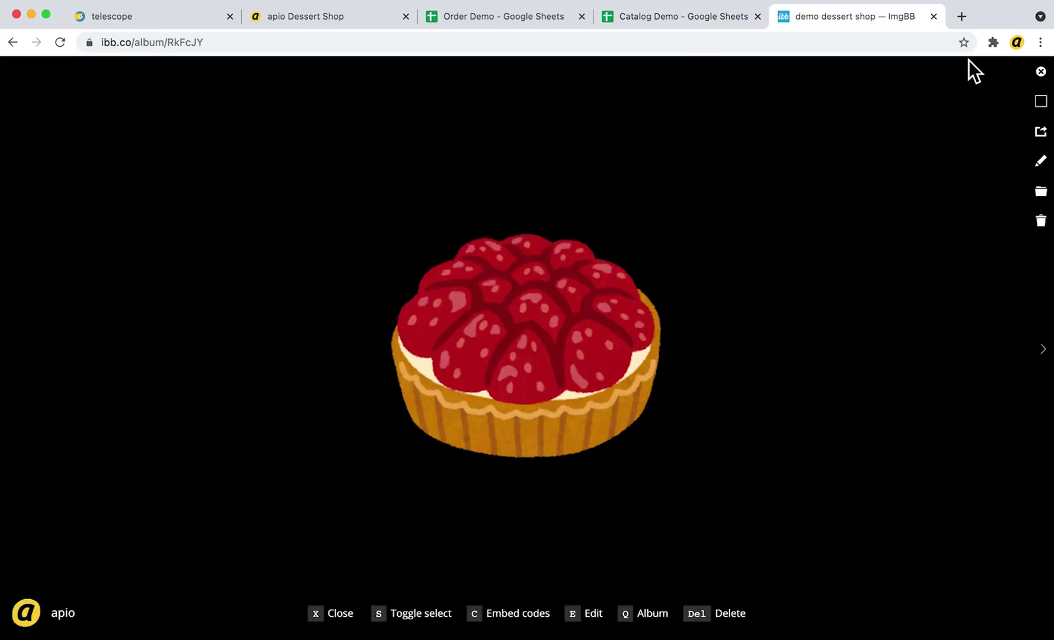
pyautogui.click(1041, 132)
pyautogui.click(465, 171)
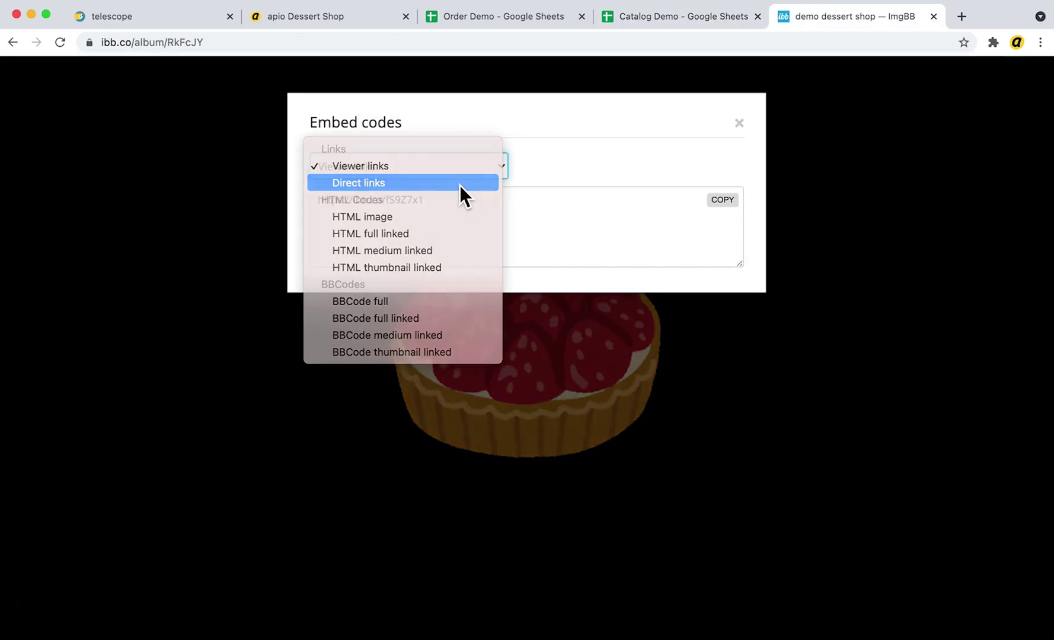
pyautogui.click(460, 186)
pyautogui.click(534, 220)
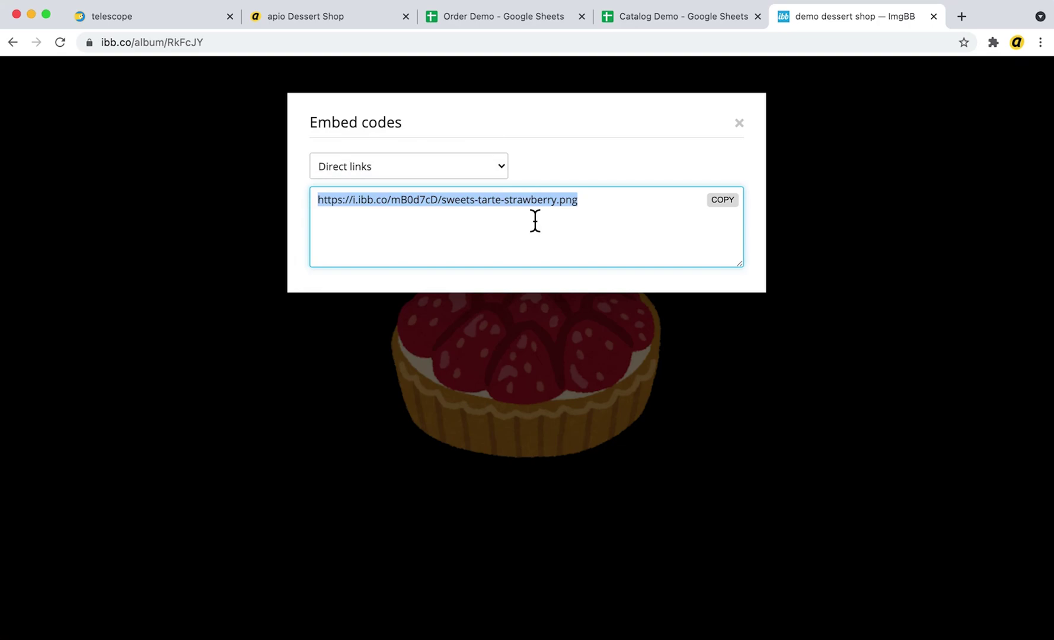
pyautogui.press('super+c')
pyautogui.press('super+4')
pyautogui.click(305, 192)
pyautogui.press('super+v')
# Reload the dessert shop storefront to see the Strawberry Tart product
pyautogui.click(282, 16)
pyautogui.click(60, 42)
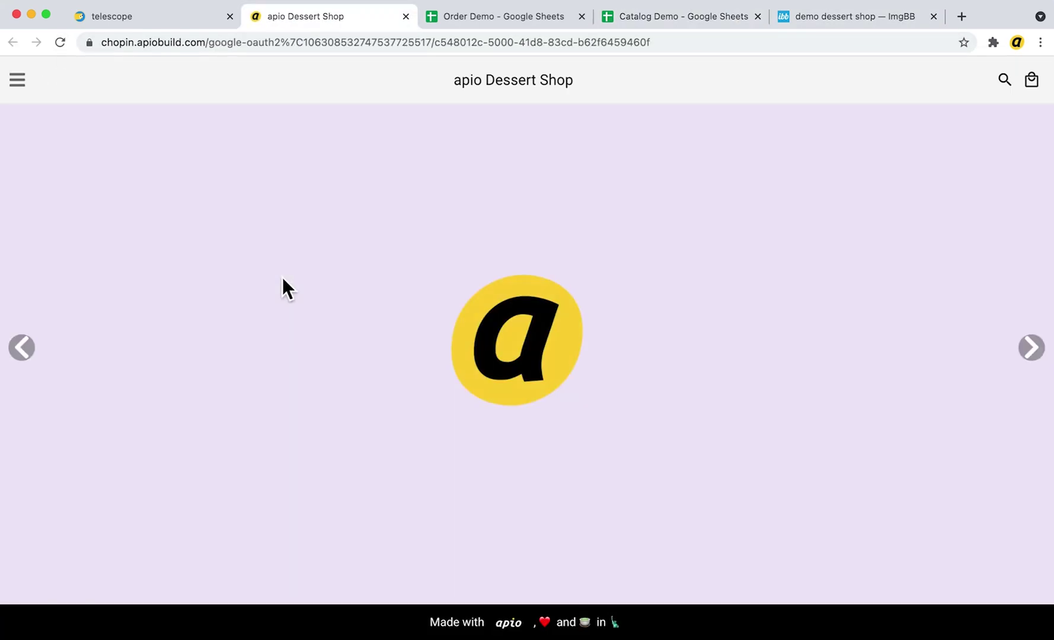
pyautogui.scroll(-4, 282, 276)
pyautogui.scroll(-5, 282, 277)
# Write C2's ingredients as Fresh Strawberry, Cream and Sugar on separate lines, then begin Sweet in G2
pyautogui.click(678, 16)
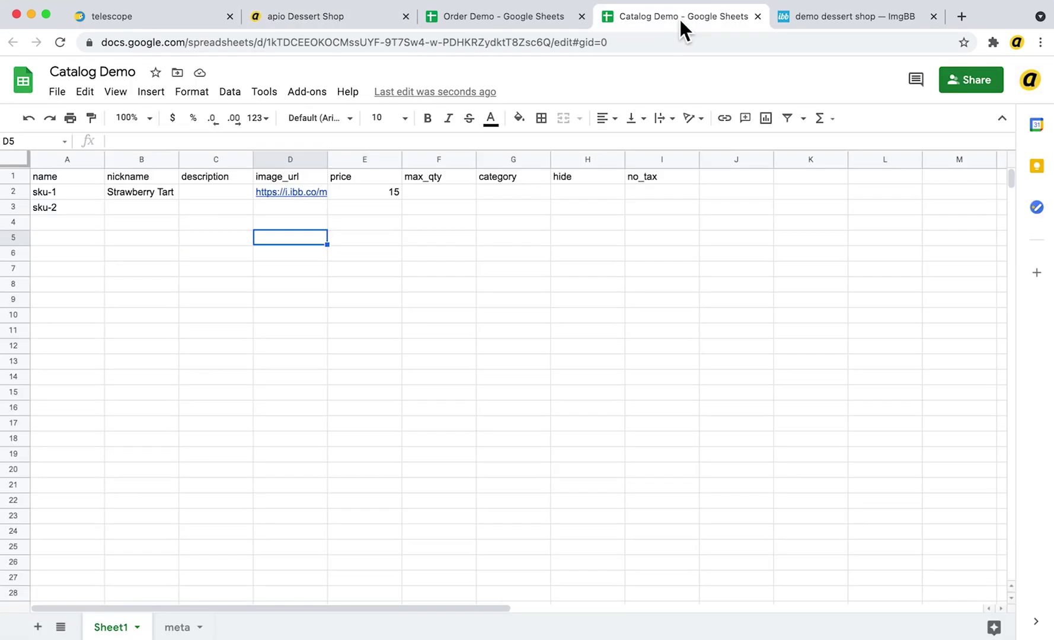
pyautogui.click(198, 192)
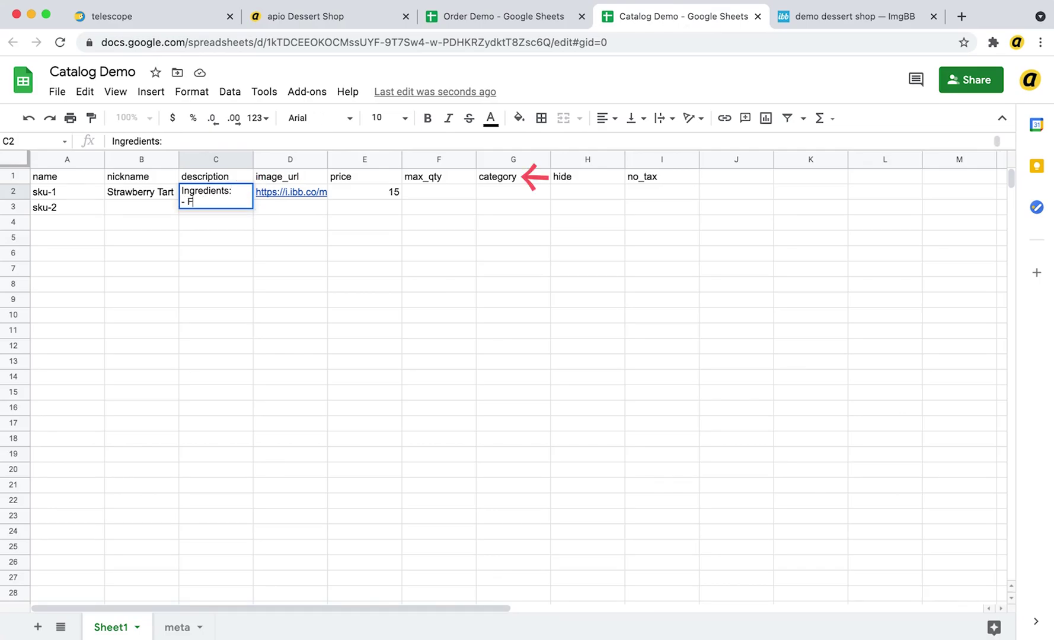
pyautogui.write('awber')
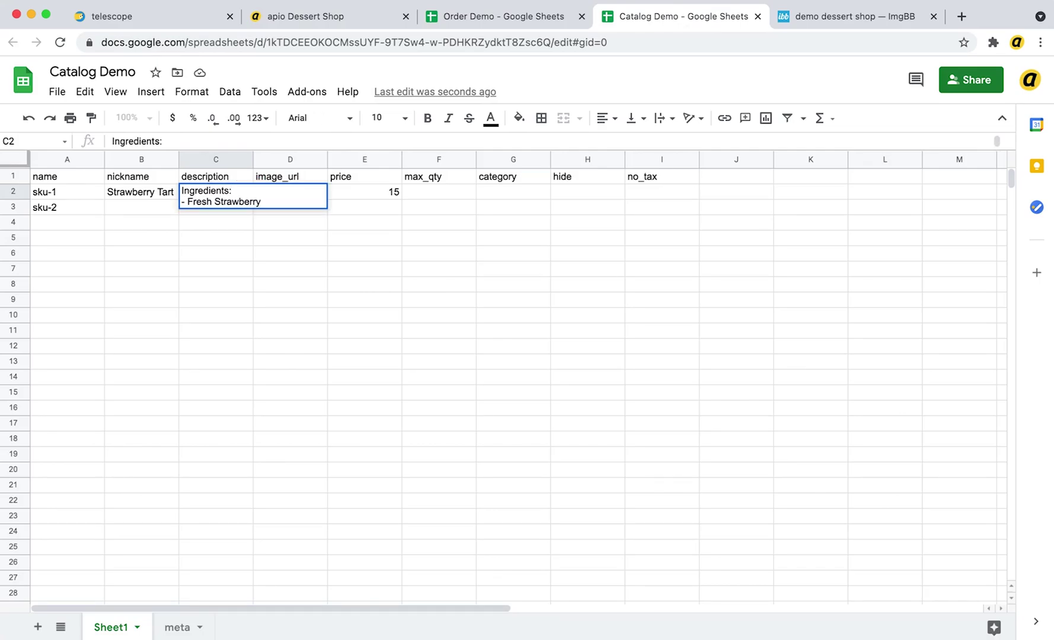
pyautogui.write('ry')
pyautogui.hotkey('alt', 'Return')
pyautogui.write('-')
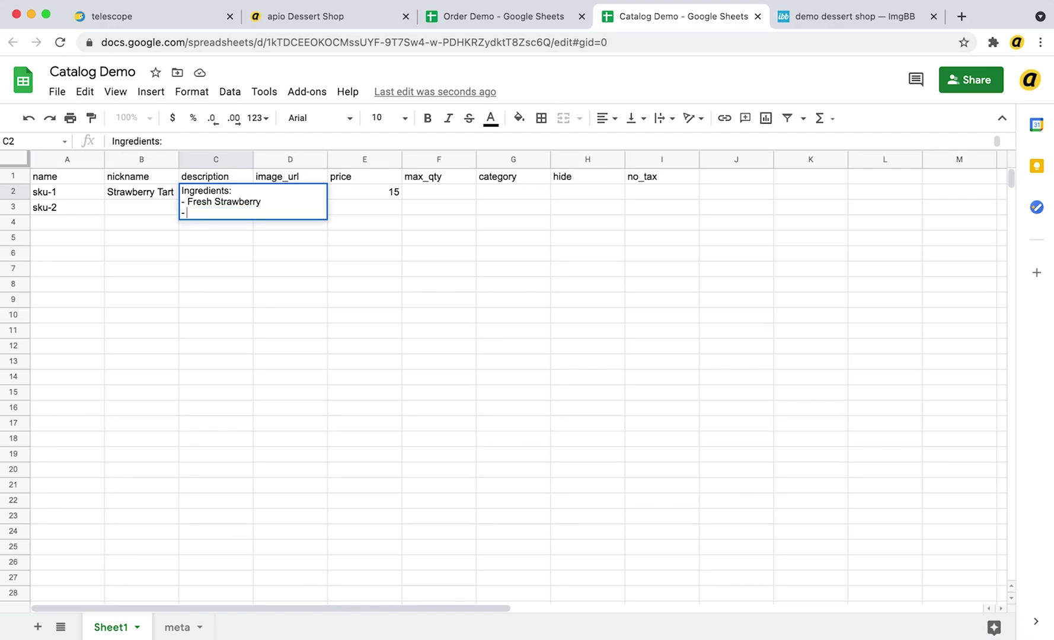
pyautogui.write(' Cream')
pyautogui.hotkey('alt', 'Return')
pyautogui.write('- Sugar')
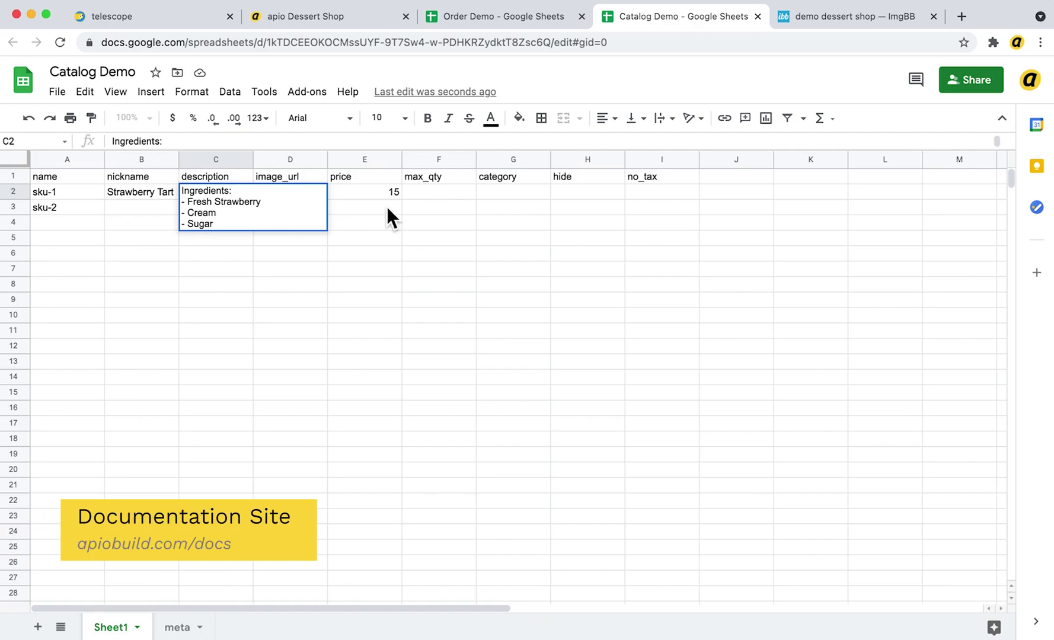
pyautogui.click(388, 218)
pyautogui.click(513, 228)
pyautogui.write('S')
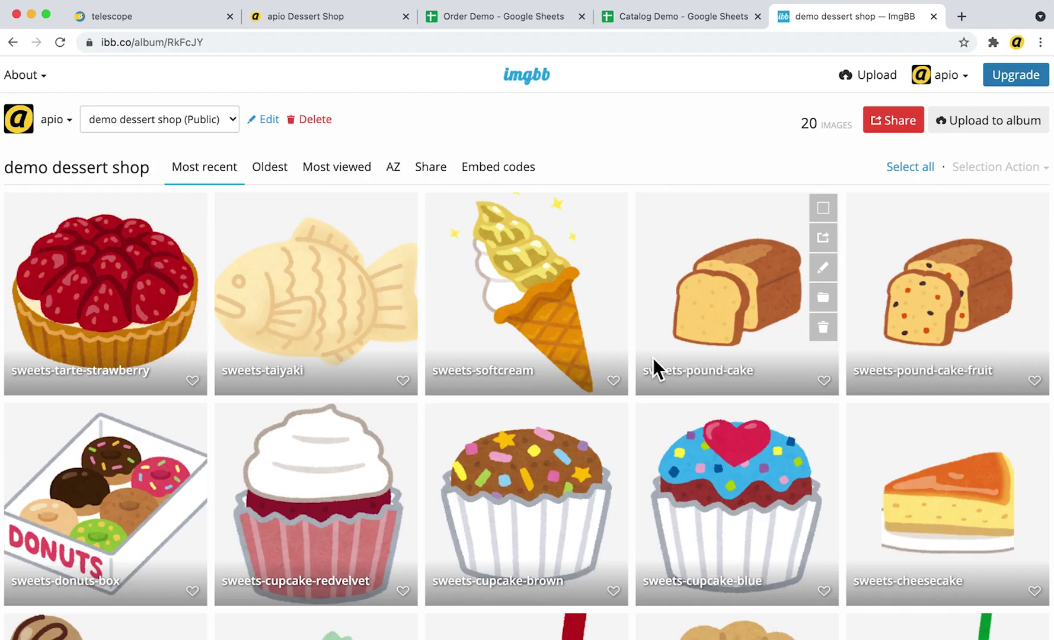
# Copy direct links for all 20 ImgBB album images and paste them down column D from D2
pyautogui.click(914, 166)
pyautogui.click(1023, 166)
pyautogui.click(1034, 201)
pyautogui.click(492, 167)
pyautogui.click(489, 180)
pyautogui.moveTo(740, 265); pyautogui.dragTo(739, 514)
pyautogui.hotkey('ctrl', 'c')
pyautogui.click(652, 16)
pyautogui.click(305, 220)
pyautogui.hotkey('ctrl', 'v')
# Enter nicknames from B3: Taiyaki, Ice Cream, Pound Cake, Fruit, Donuts, three cupcakes, Cheesecake
pyautogui.click(142, 244)
pyautogui.write('Taiyaki')
pyautogui.press('Return')
pyautogui.write('Ice Cream')
pyautogui.press('Return')
pyautogui.write('Pound Cake Pound Cake Fruit Donu')
pyautogui.write('ts')
pyautogui.press('Return')
pyautogui.write('Cupcake Red Velvet')
pyautogui.press('Return')
pyautogui.write('Cupcake Sprinkle')
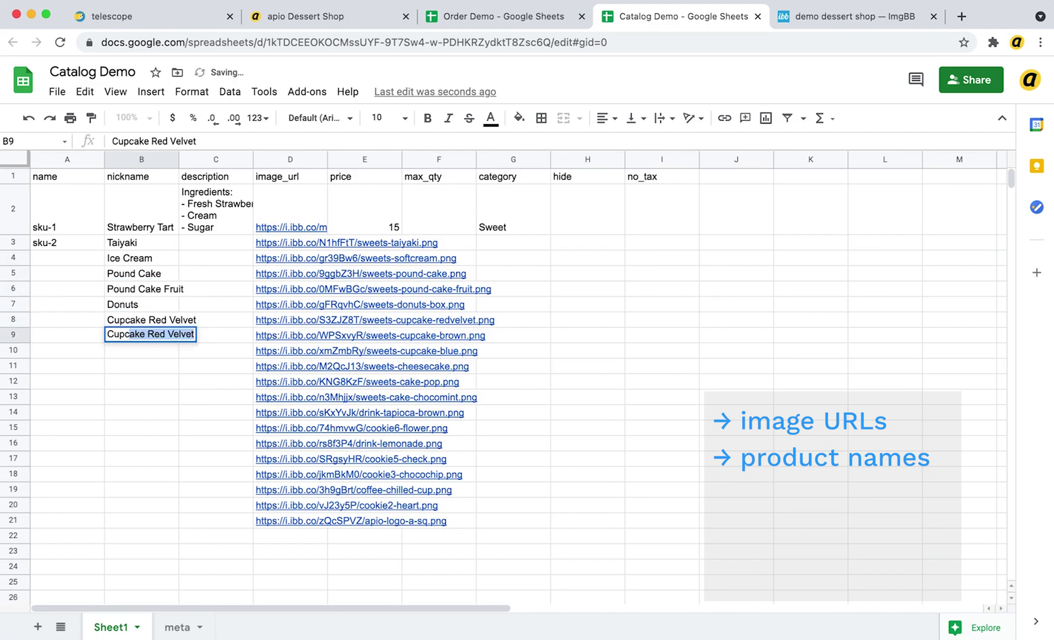
pyautogui.press('Return')
pyautogui.write('Cupcake Blueberry')
pyautogui.press('Return')
pyautogui.write('Cheesecake')
# Continue nicknames: Cake Pop, Chocomint Cake, Boba Tea, Lemonade, Cookie (check), Cookie (chocolate chips), Coffee, Cookie (heart)
pyautogui.press('Return')
pyautogui.write('Cake Pop')
pyautogui.press('Return')
pyautogui.write('Chocomint Cake')
pyautogui.press('Return')
pyautogui.write('Boba Tea')
pyautogui.press('Return')
pyautogui.write('Cookie')
pyautogui.press('Return')
pyautogui.write('Lemonade')
pyautogui.press('Return')
pyautogui.write('Cookie (ce=heck)eck)')
pyautogui.press('Return')
pyautogui.write('Cookie (chocolate chips)')
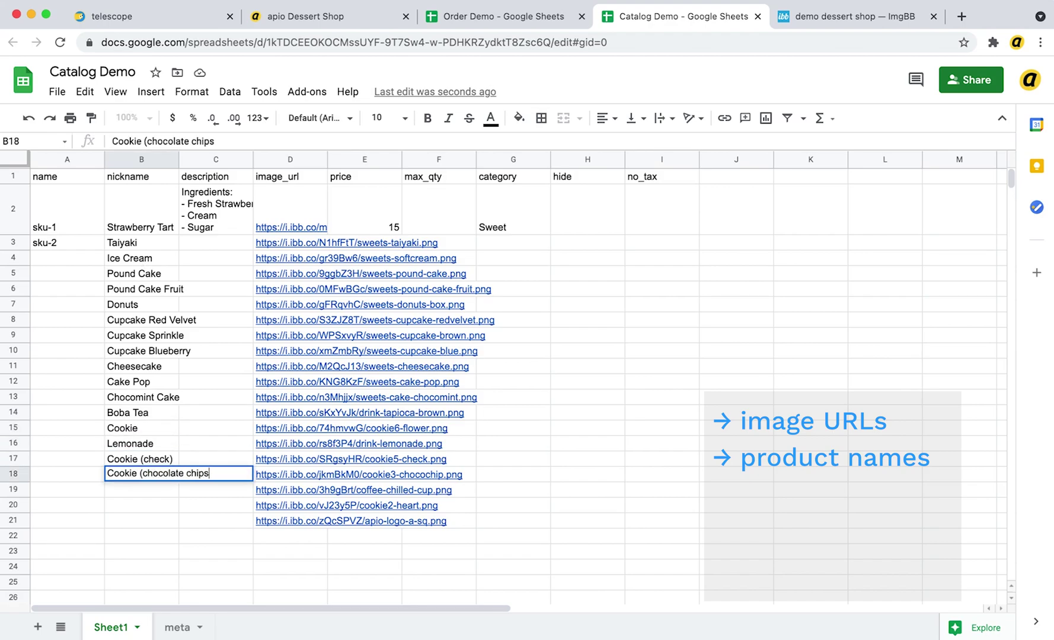
pyautogui.press('Return')
pyautogui.write('Coffee')
# Set Sweet and Beverage categories in column G, then reload the storefront to show all products
pyautogui.press('Return')
pyautogui.write('Cookie (heart)')
pyautogui.press('Return')
# Delete the extra logo URL in D21, fill SKUs sku-3 to sku-19, and enter prices 20, 8, 28, 30…
pyautogui.click(350, 520)
pyautogui.press('Delete')
pyautogui.moveTo(105, 250); pyautogui.dragTo(104, 512)
pyautogui.click(364, 242)
pyautogui.write('20 8 28 30 18 5 5 5 8 3.5 8 5 3 5 3 3 5 3')
pyautogui.click(513, 242)
pyautogui.write('Sweet')
pyautogui.moveTo(550, 249); pyautogui.dragTo(537, 397)
pyautogui.click(513, 413)
pyautogui.write('Beverage Sweet')
pyautogui.press('Return')
pyautogui.write('Beverage Sweet Sweet Beverage Sweet')
pyautogui.click(305, 16)
pyautogui.click(63, 42)
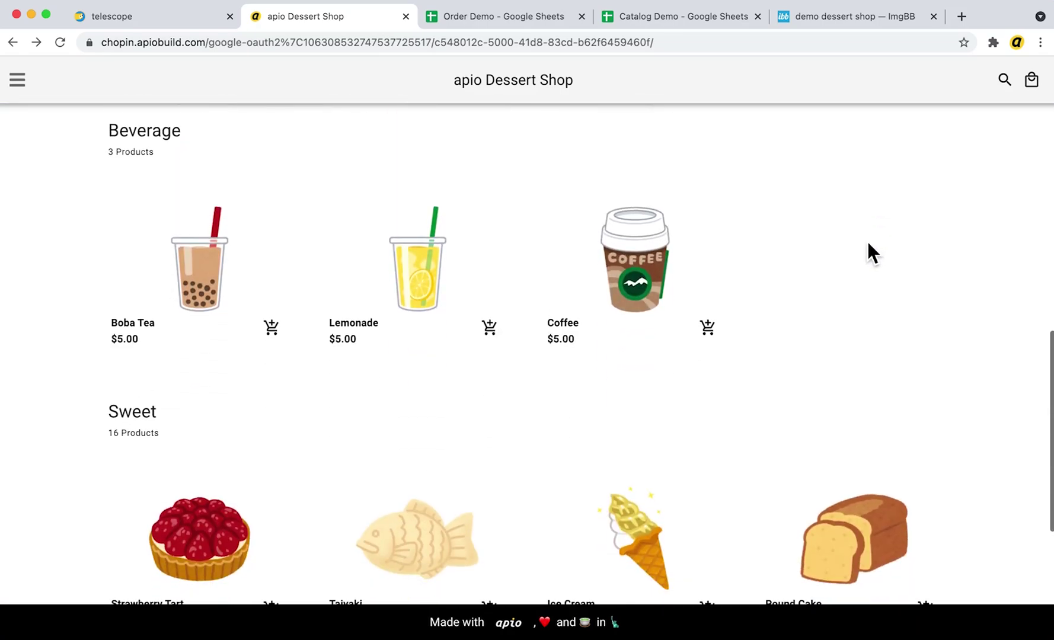
# Add Lemonade and Strawberry Tart to the cart and check the cart contents
pyautogui.click(497, 337)
pyautogui.scroll(-5, 498, 347)
pyautogui.click(161, 305)
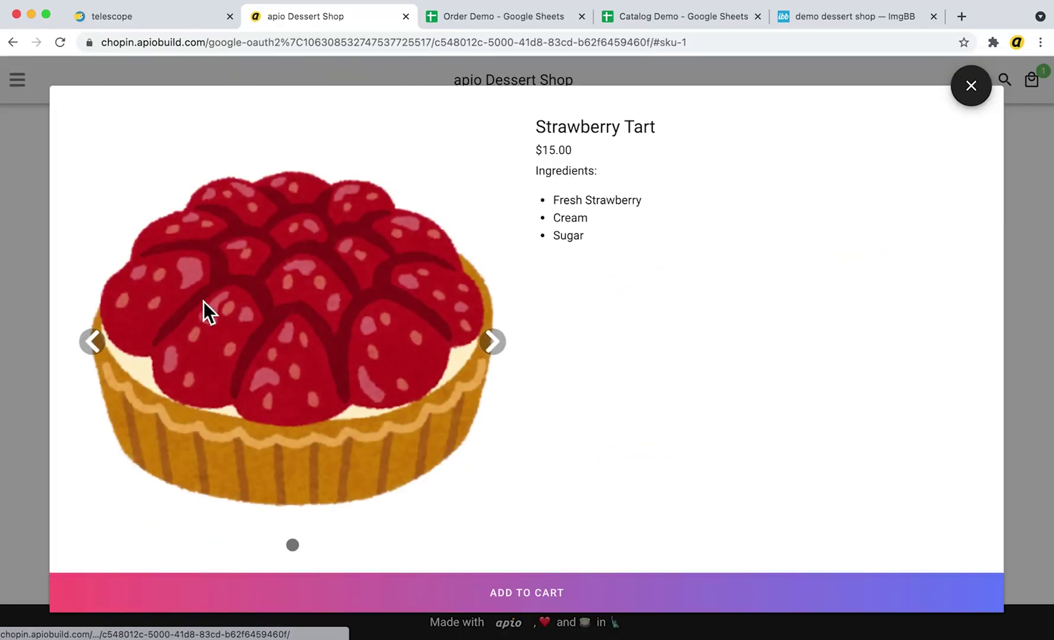
pyautogui.click(461, 607)
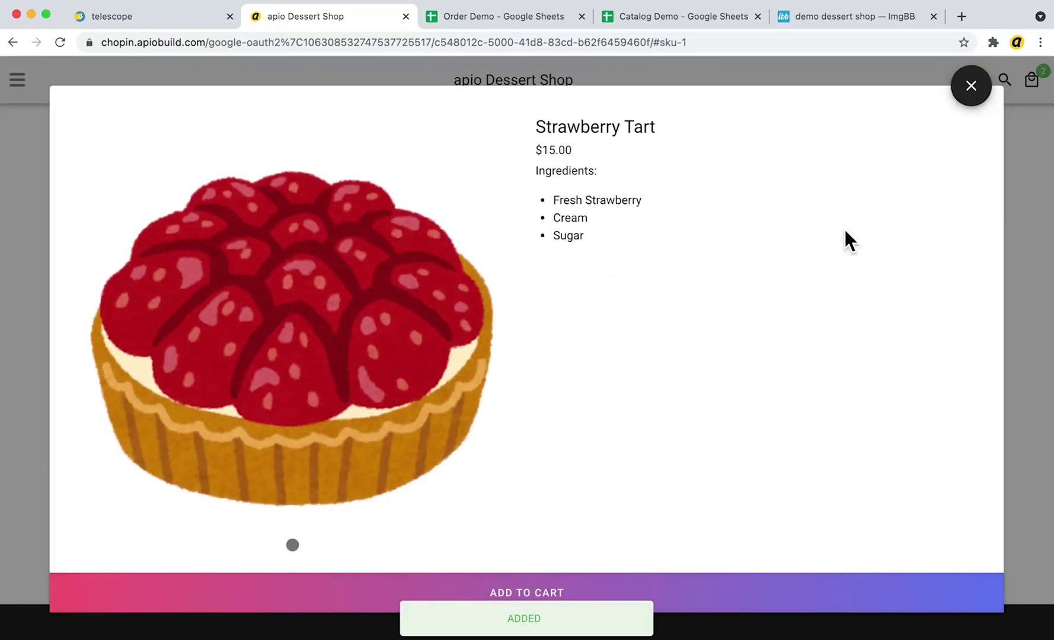
pyautogui.click(977, 82)
pyautogui.click(1031, 81)
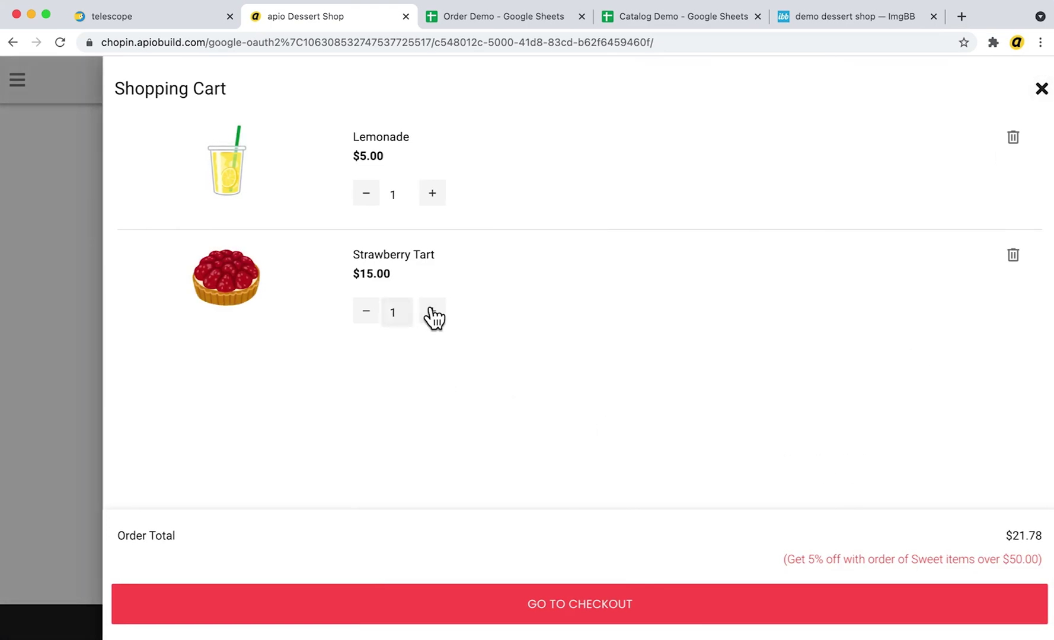
pyautogui.click(31, 447)
# Add Cupcake Red Velvet, Ice Cream and Donuts, check out, and place a pay-at-pickup order
pyautogui.click(708, 506)
pyautogui.click(707, 297)
pyautogui.click(707, 297)
pyautogui.click(489, 499)
pyautogui.click(1031, 80)
pyautogui.click(483, 603)
pyautogui.scroll(-5, 473, 504)
pyautogui.click(478, 536)
pyautogui.click(330, 368)
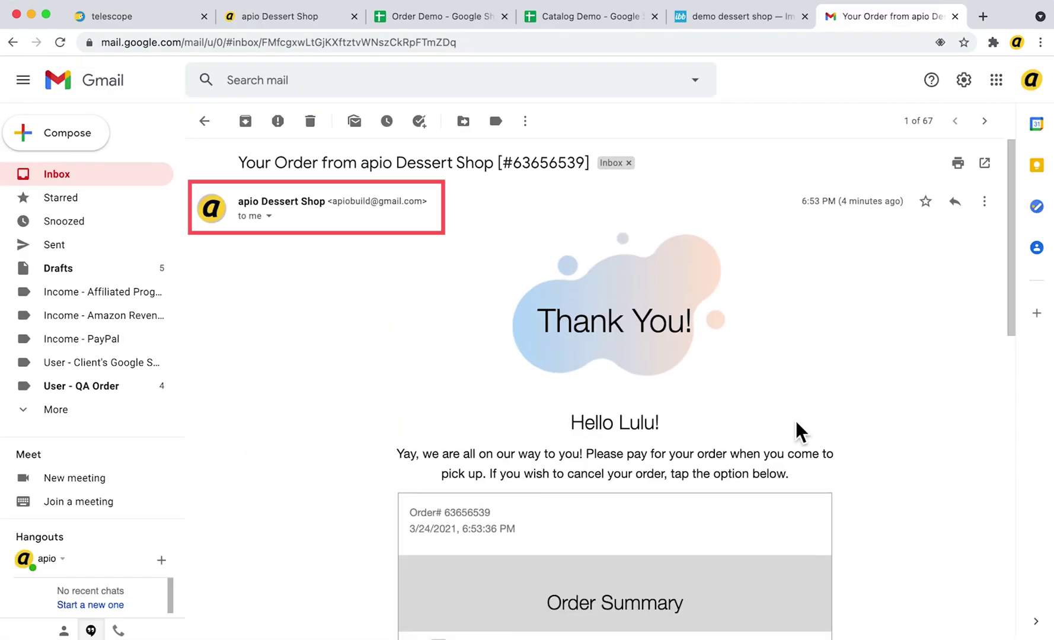
# Scroll through the 'Your Order from apio Dessert Shop' thank-you email
pyautogui.scroll(-1, 795, 420)
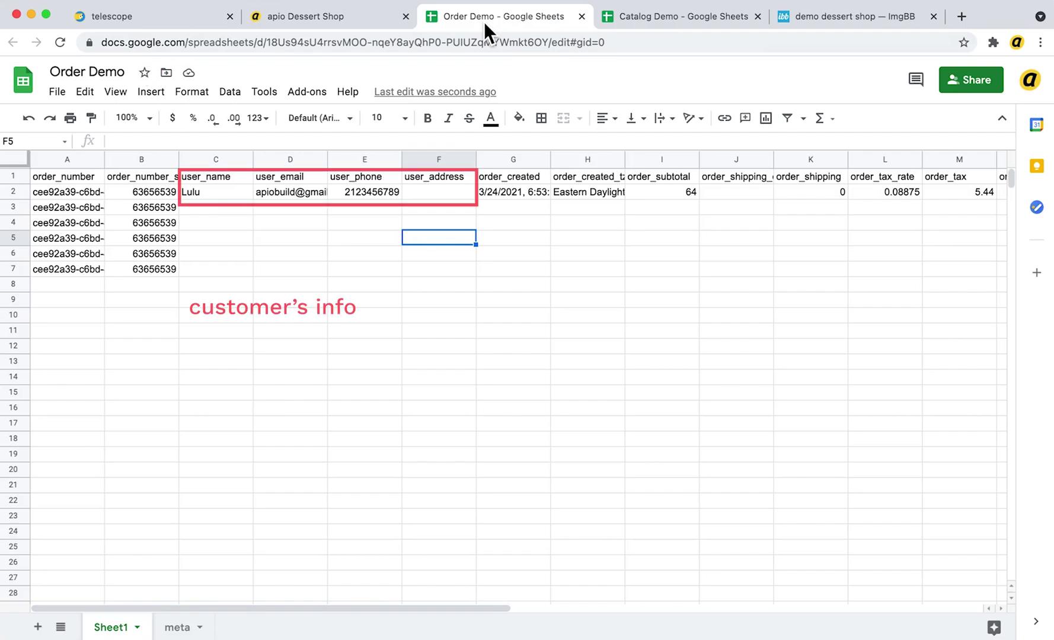
# Review the order's products and 66.74 total in Order Demo, then open Tools > Notification rules
pyautogui.hscroll(10, 382, 198)
pyautogui.hscroll(1, 382, 197)
pyautogui.moveTo(364, 211); pyautogui.dragTo(626, 285)
pyautogui.click(513, 345)
pyautogui.click(263, 91)
pyautogui.click(315, 296)
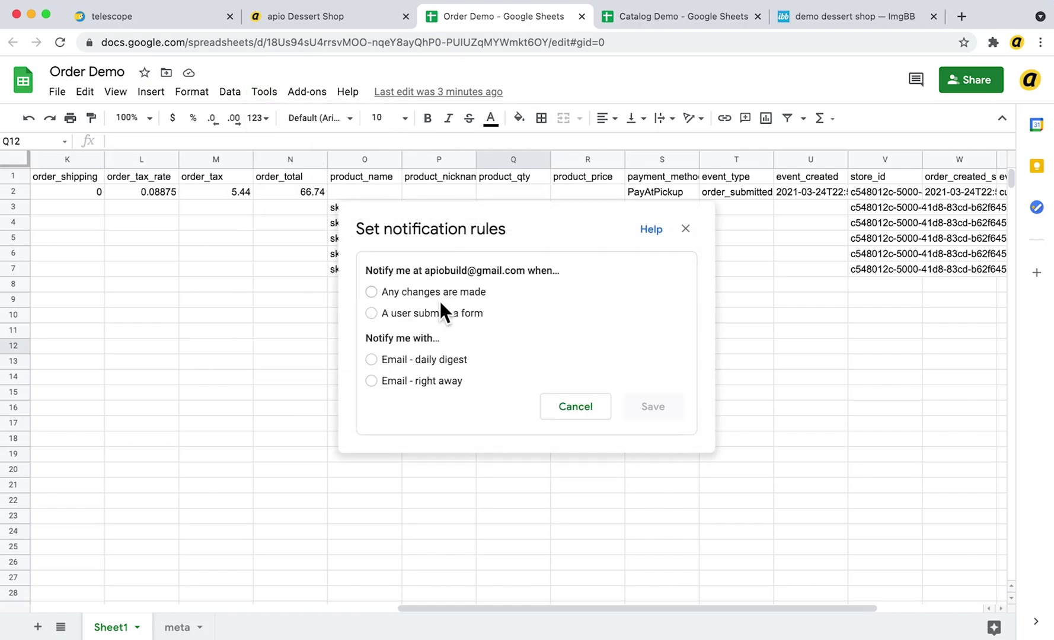